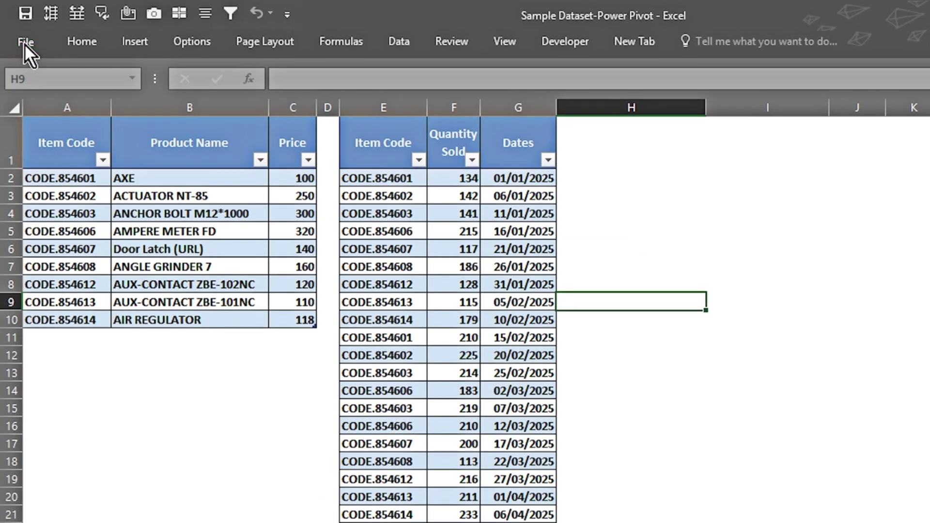
Step: Enable the Microsoft Power Pivot for Excel COM add-in from Excel Options > Add-ins
click(24, 42)
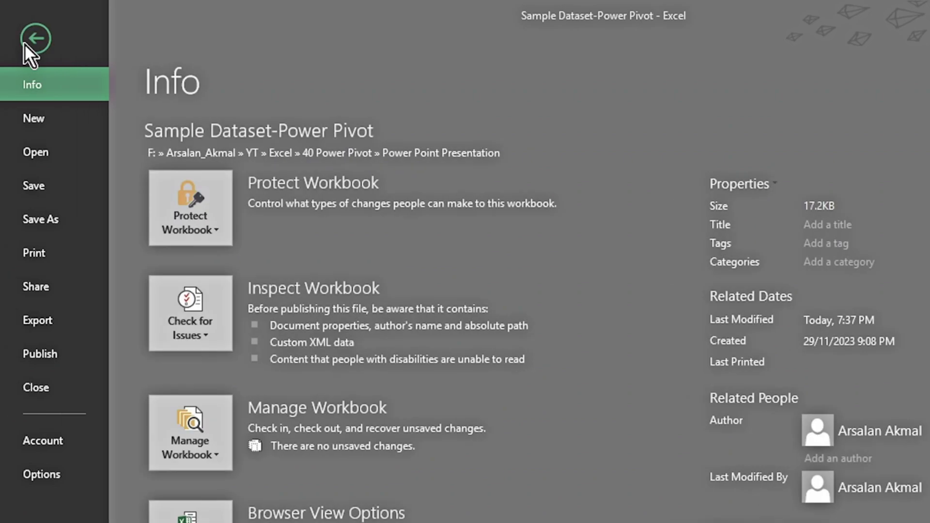
click(39, 477)
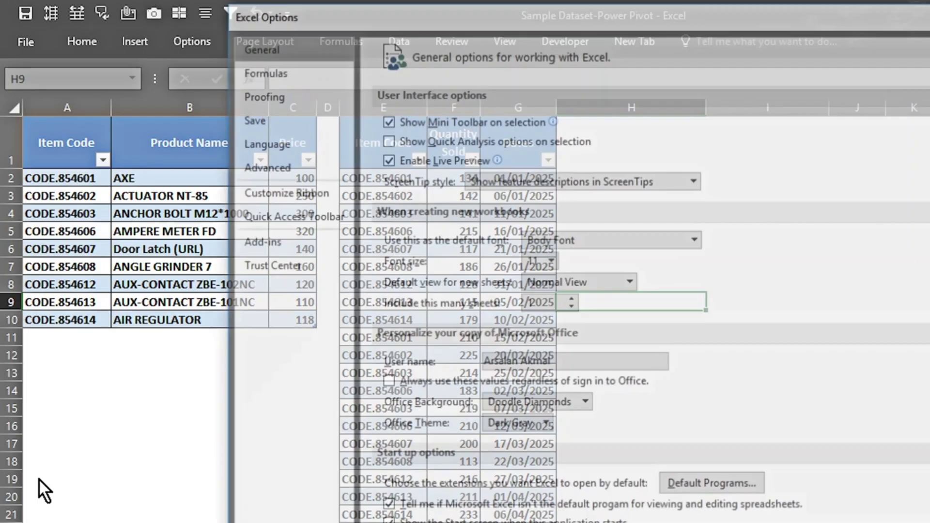
click(270, 245)
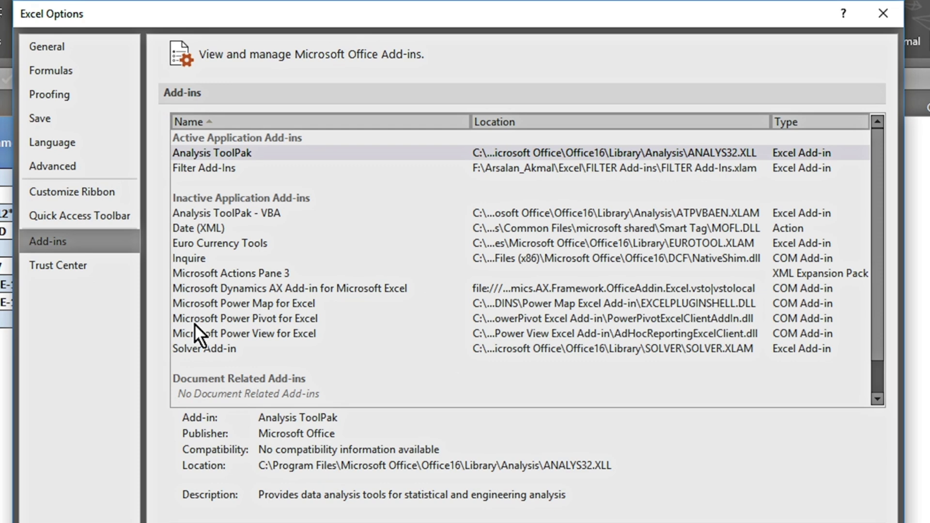
click(277, 319)
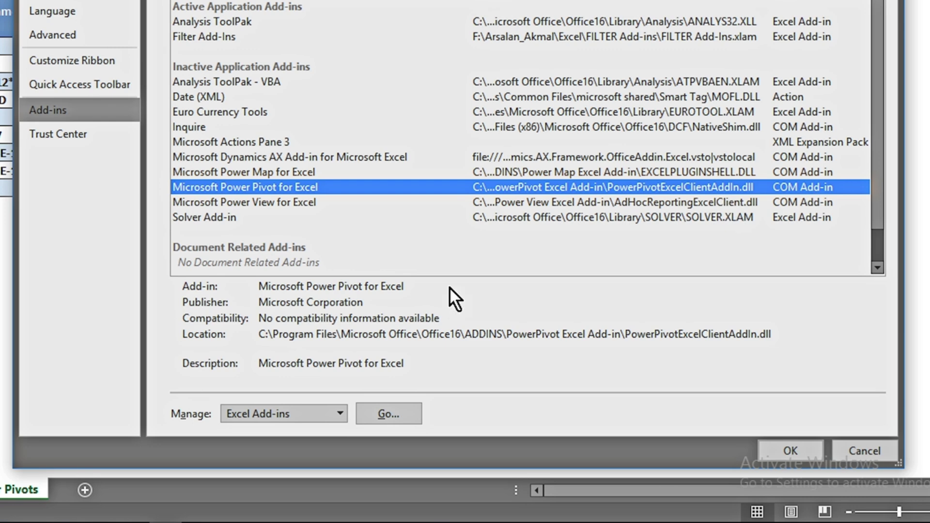
click(341, 415)
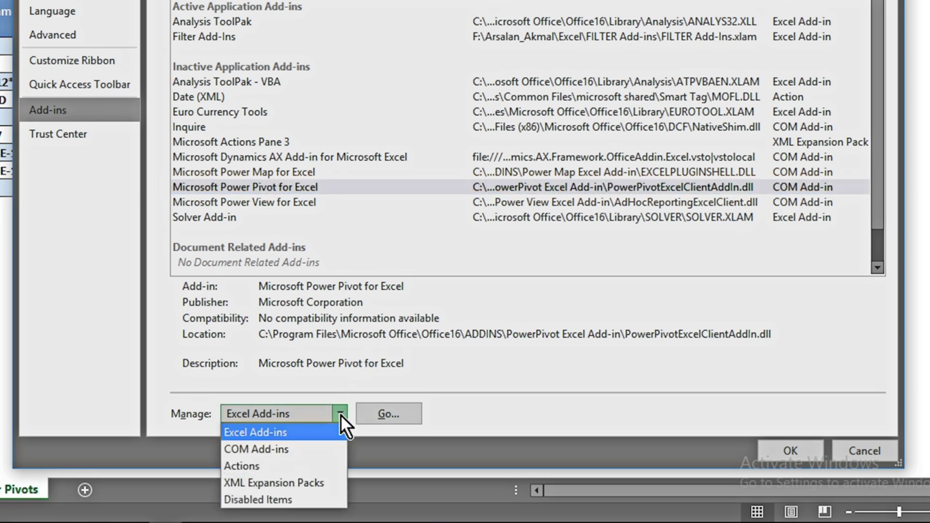
click(300, 449)
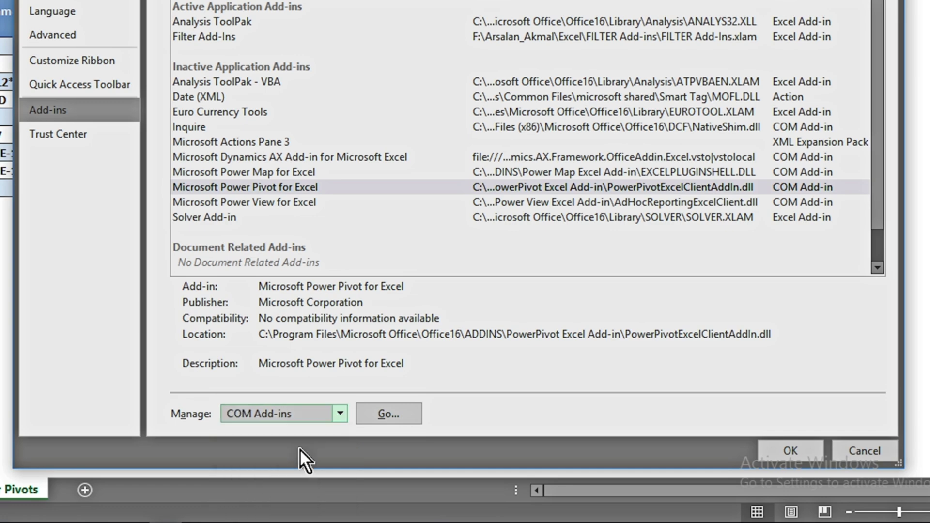
click(387, 414)
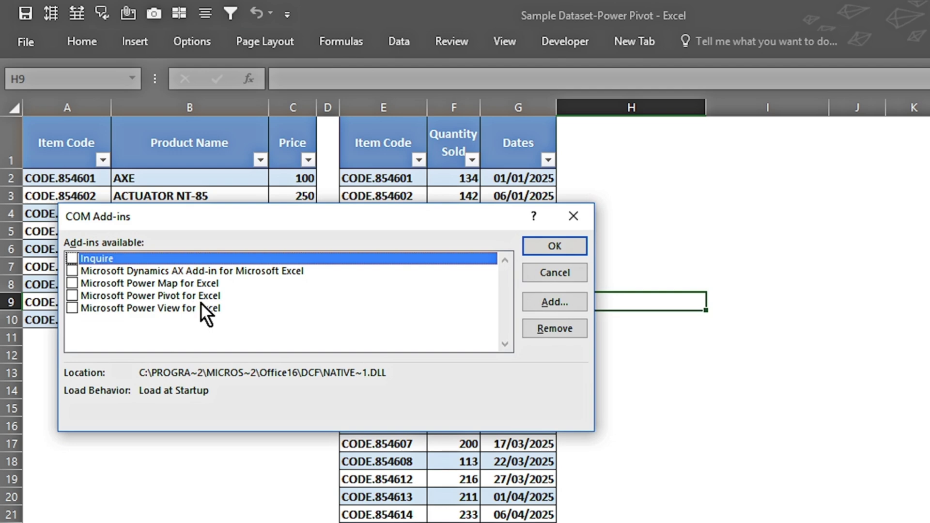
click(73, 296)
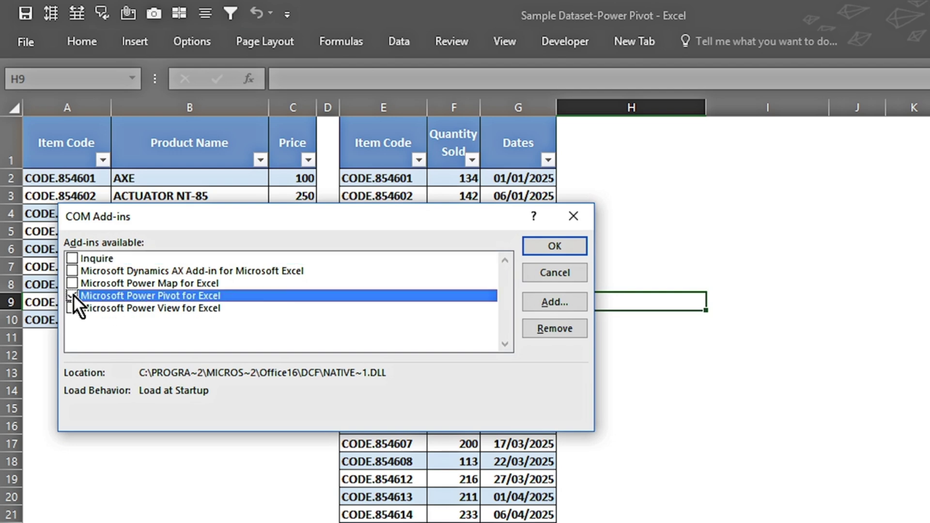
click(555, 247)
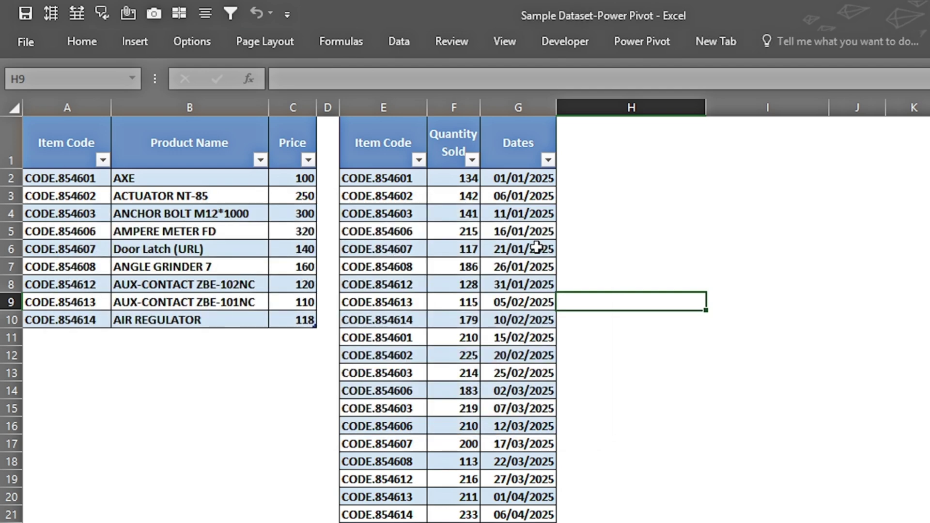
click(641, 42)
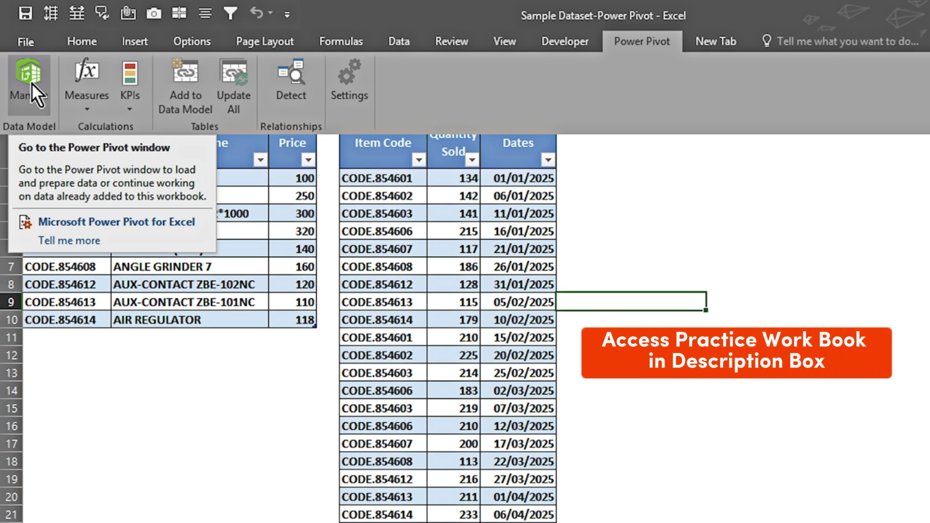
click(405, 43)
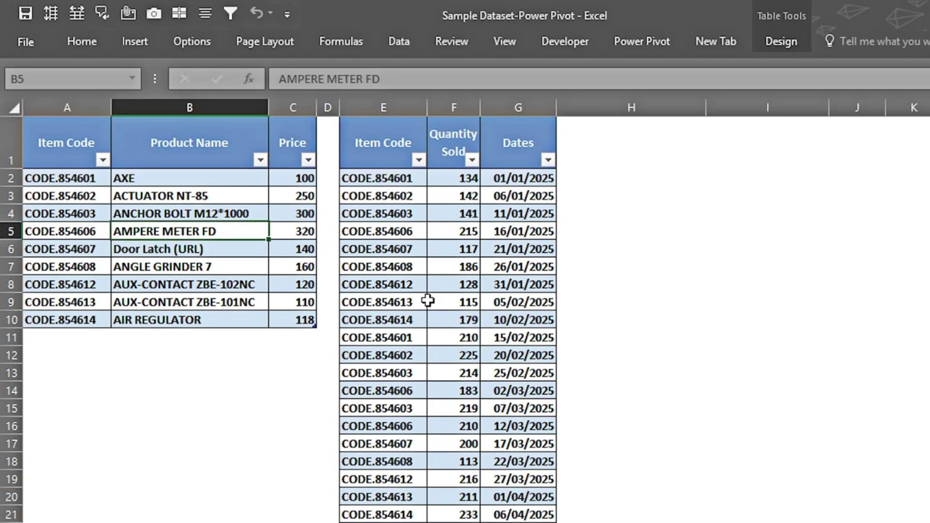
Step: Name the left price table Price_table and the right quantity table Quantity_table
click(279, 213)
click(777, 46)
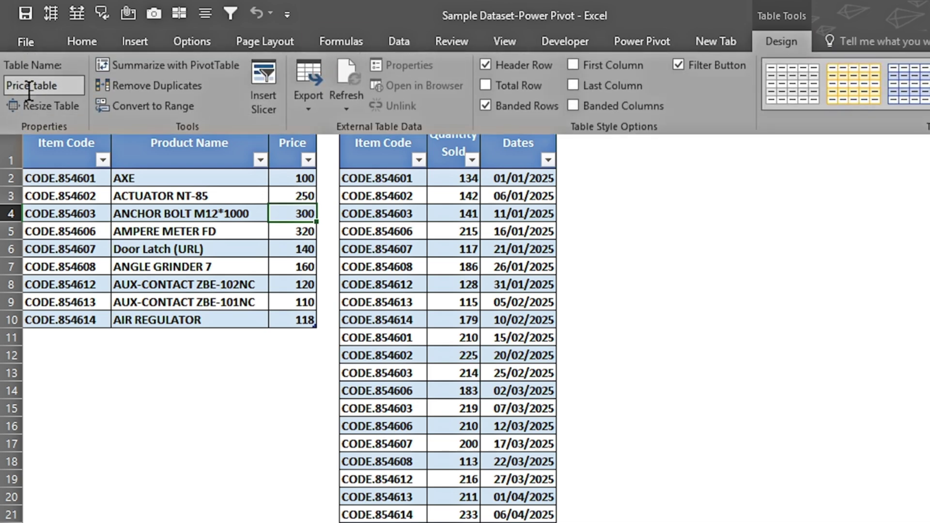
click(497, 279)
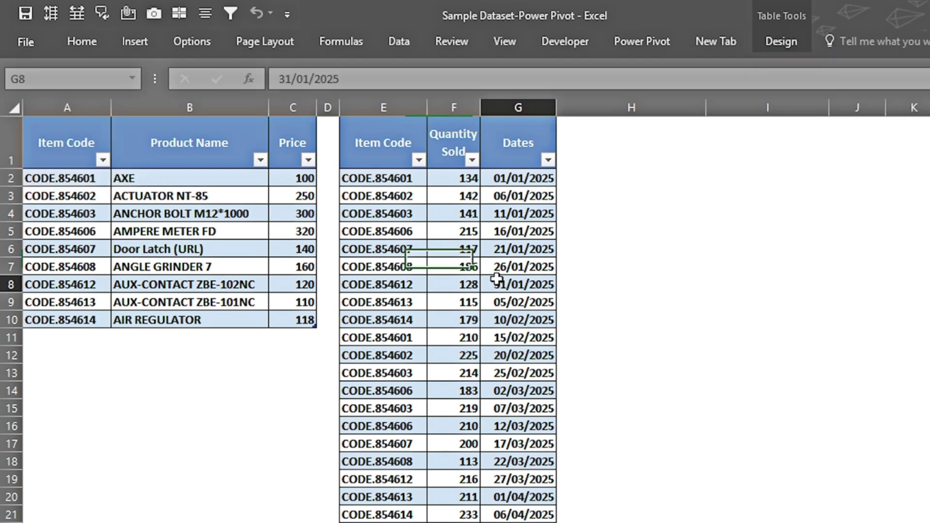
click(782, 43)
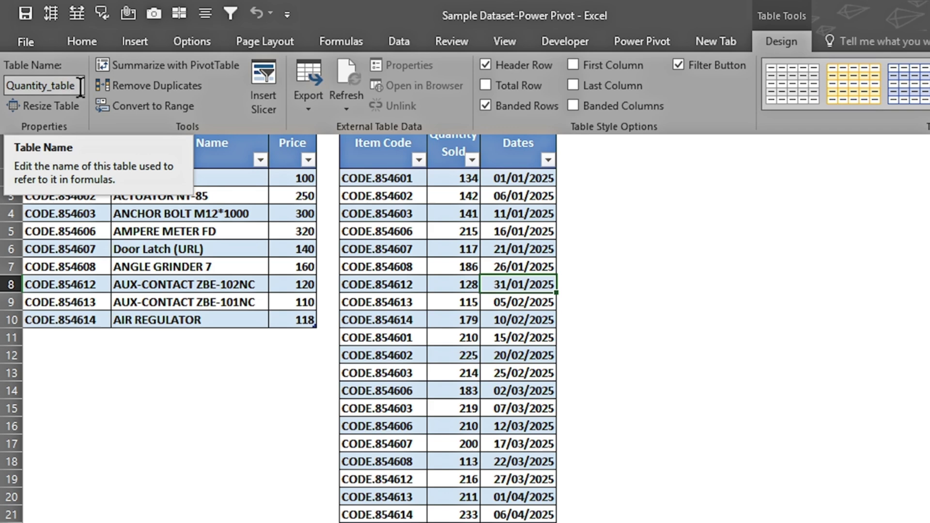
click(165, 216)
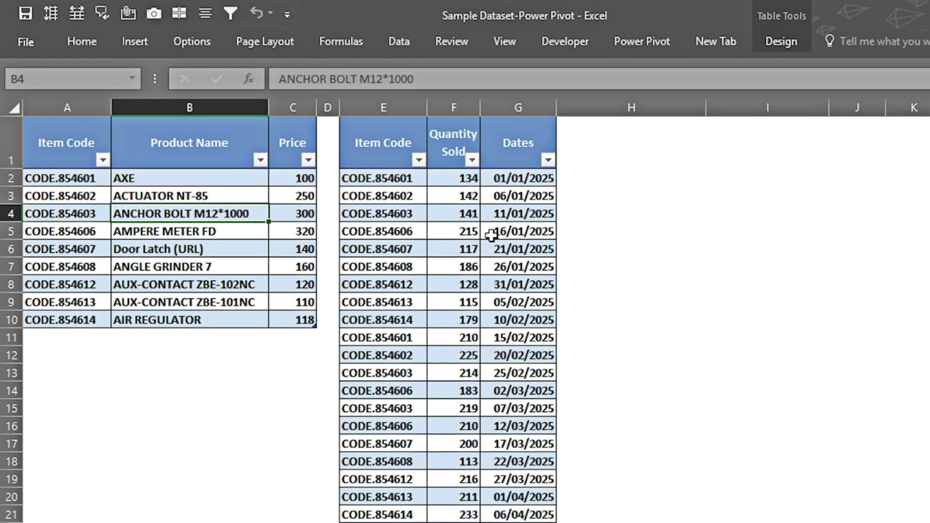
Step: With a Quantity_table cell selected, bring up the Data commands for relationships
click(411, 218)
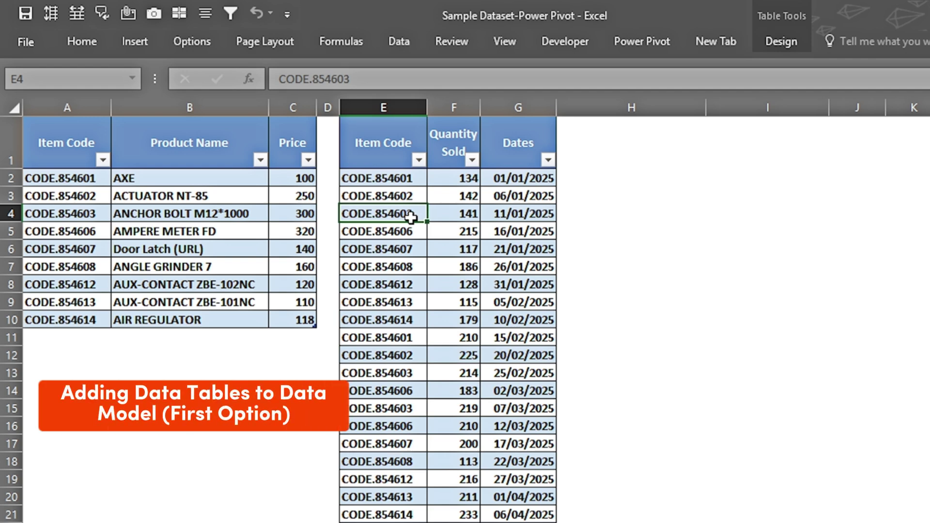
click(402, 40)
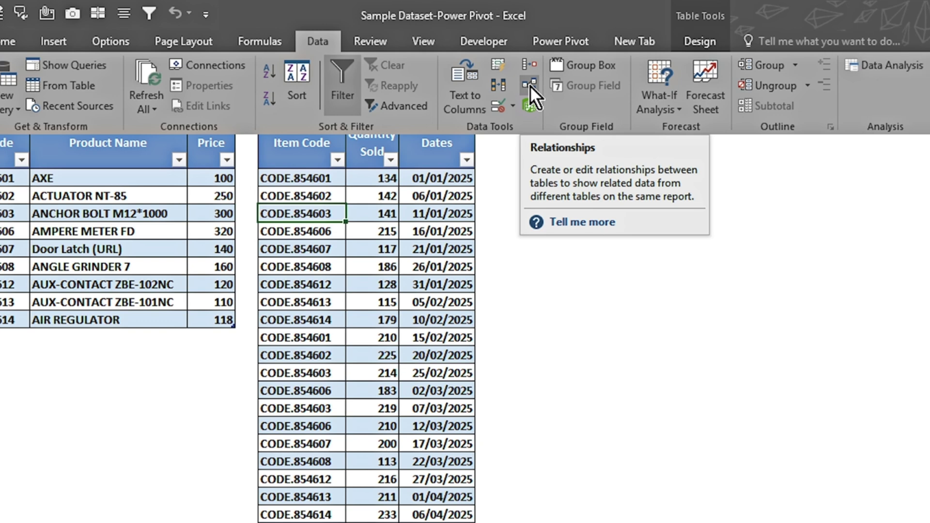
Step: Start a new relationship from Manage Relationships and move the Create Relationship dialog aside
click(611, 85)
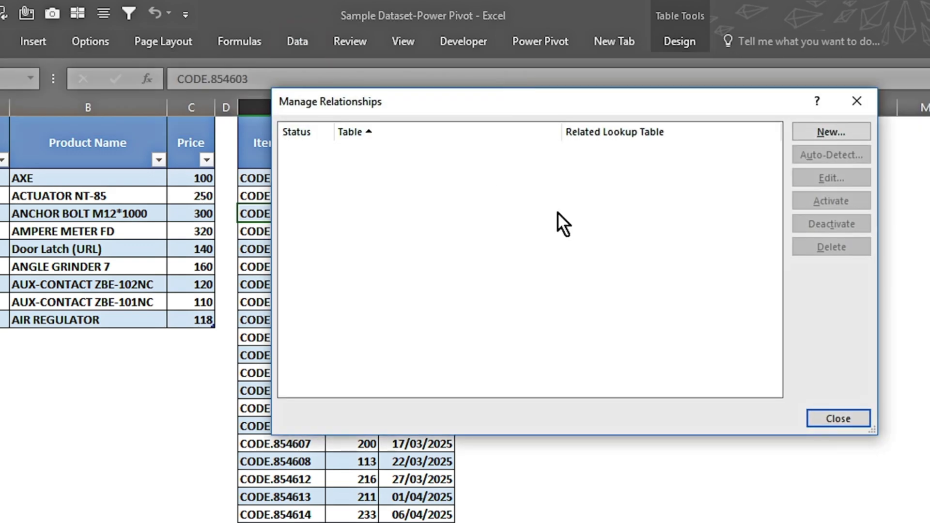
click(817, 131)
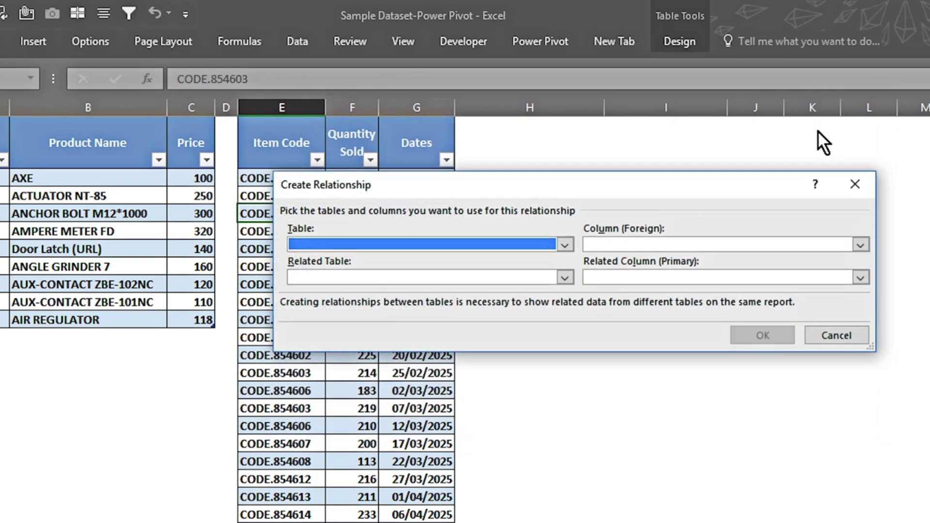
drag(667, 187, 716, 180)
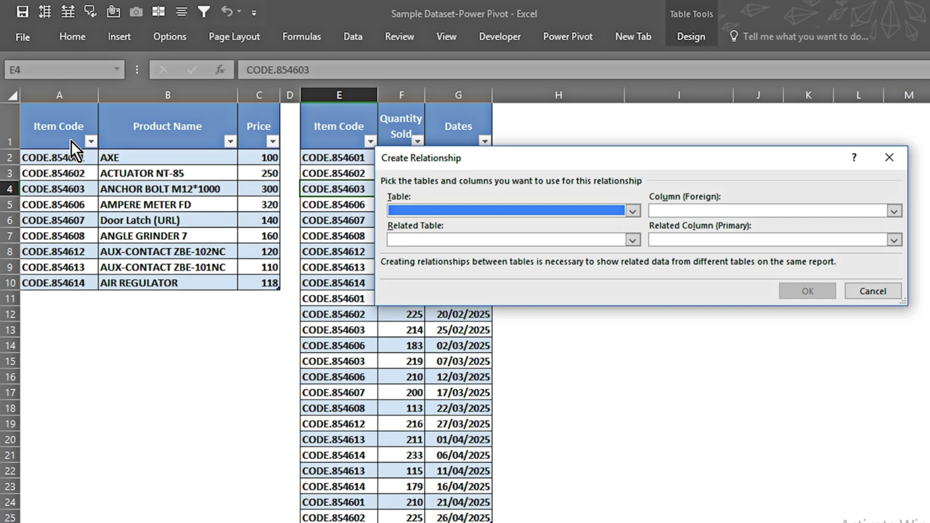
Step: Relate Quantity_table Item Code to Price_table Item Code and close Manage Relationships
click(519, 208)
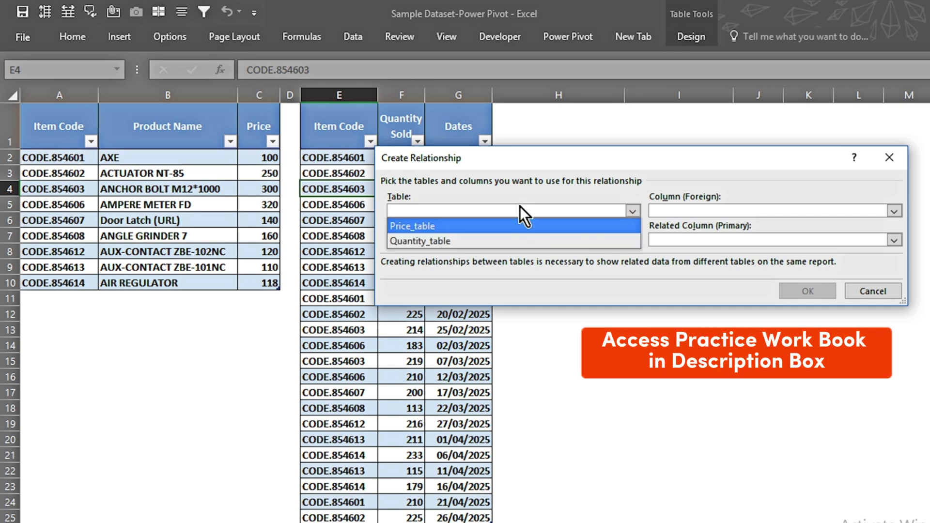
click(438, 242)
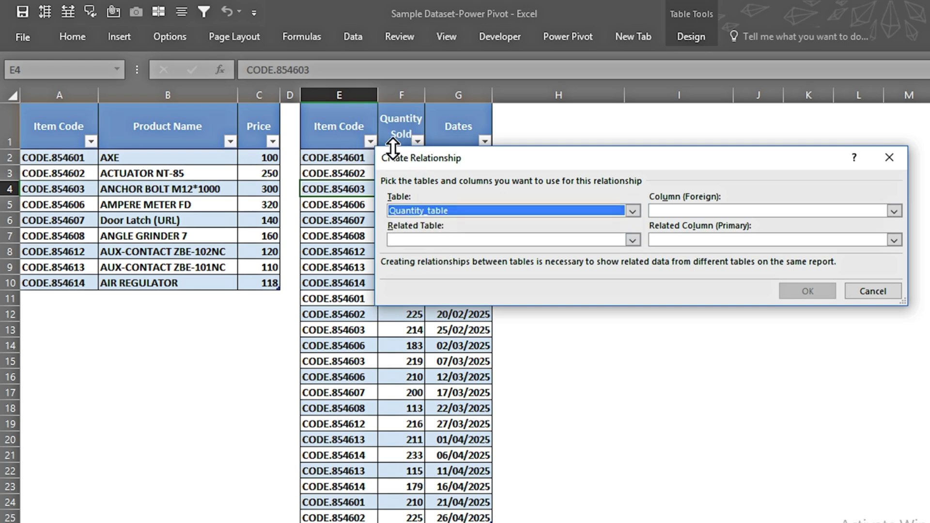
click(663, 211)
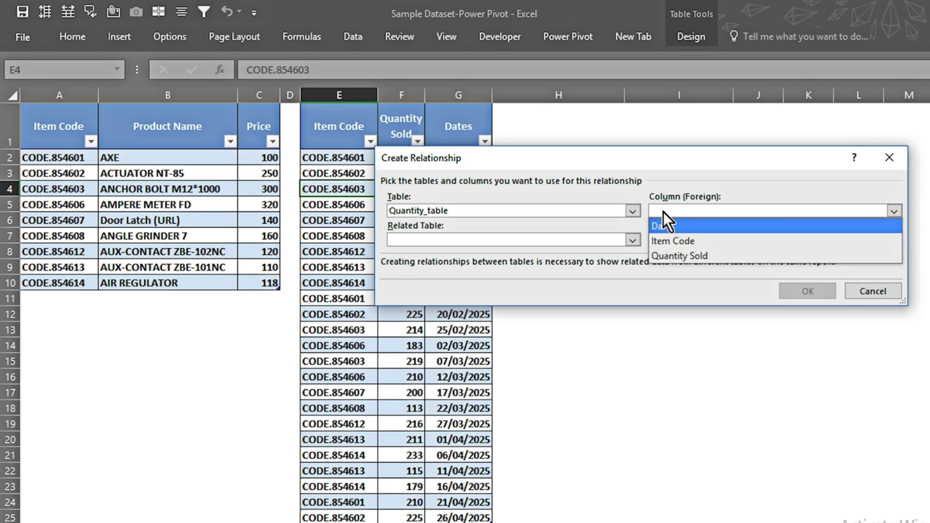
click(666, 241)
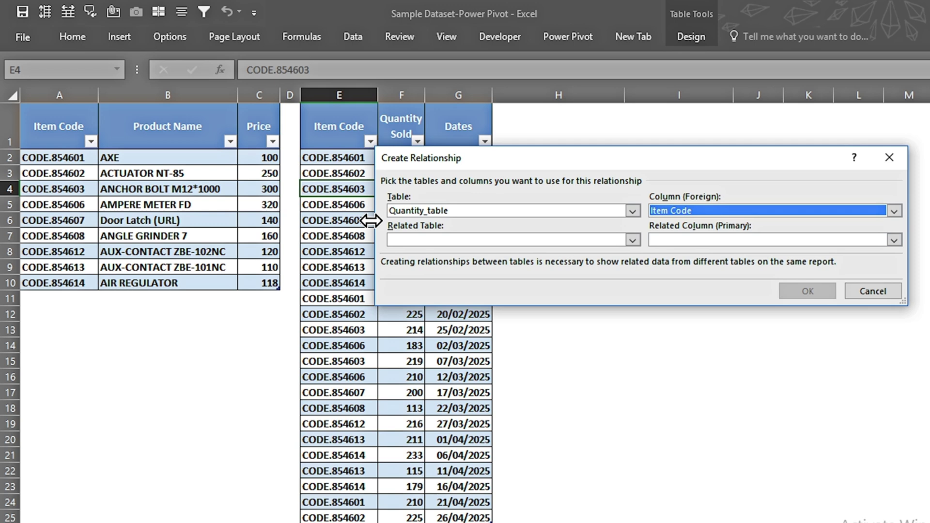
click(415, 241)
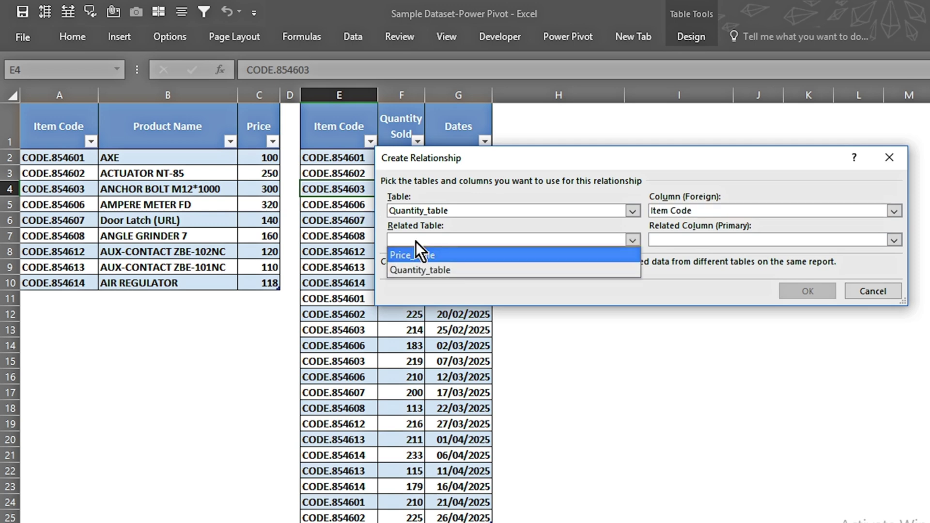
click(414, 257)
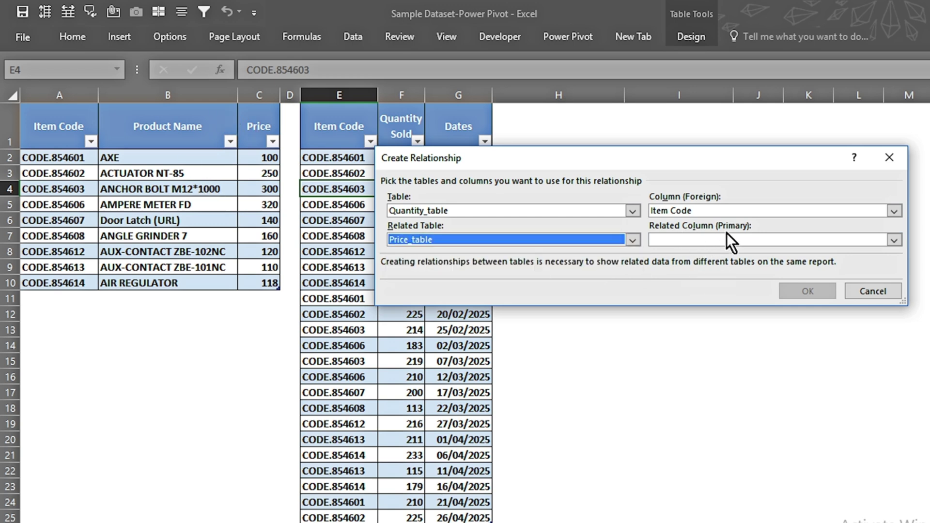
click(713, 242)
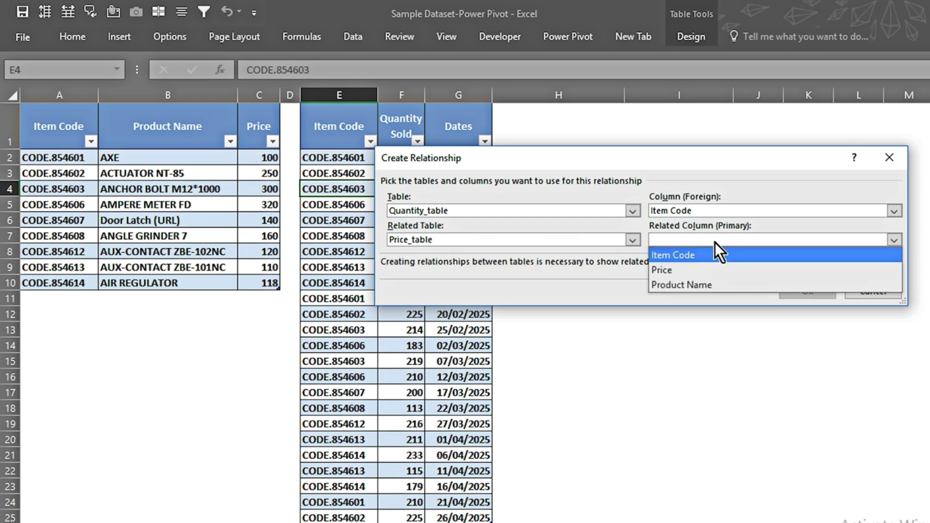
click(669, 256)
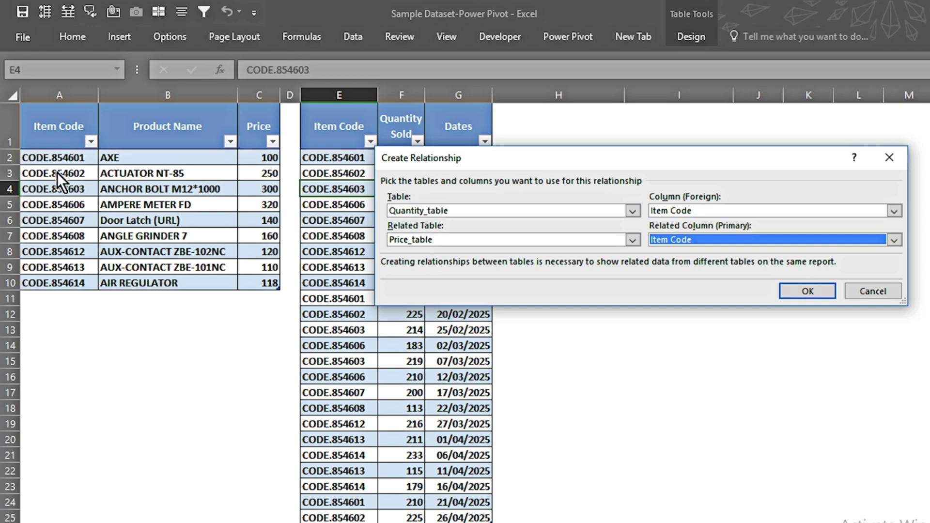
click(795, 285)
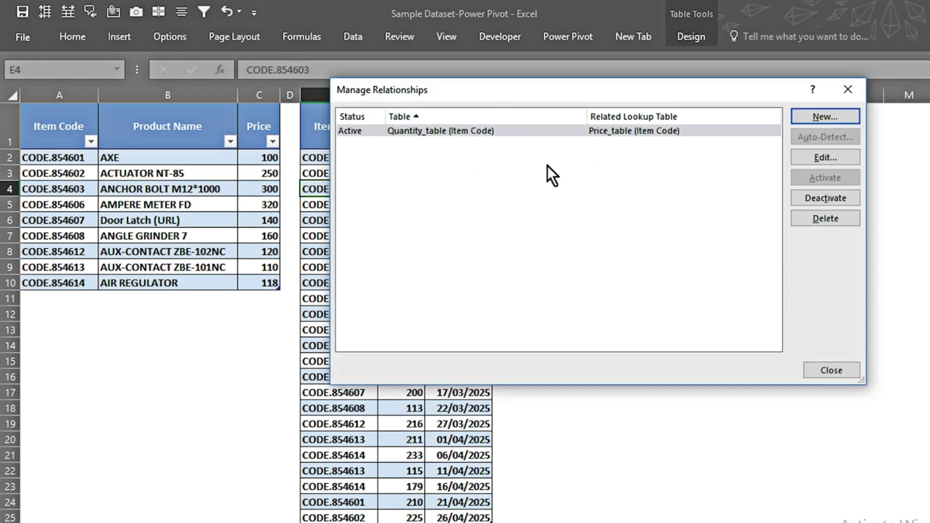
click(829, 370)
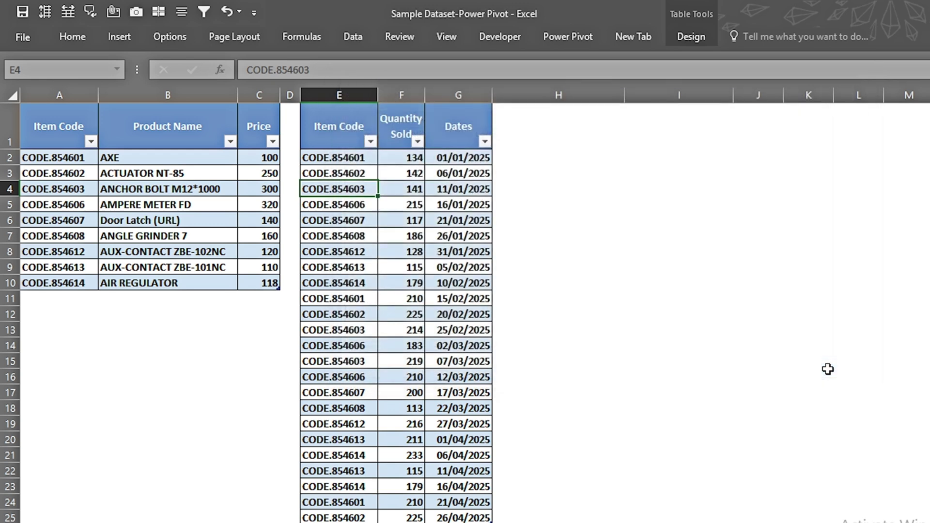
Step: Insert a PivotTable from the workbook's Data Model at cell I1 on the existing worksheet
click(117, 36)
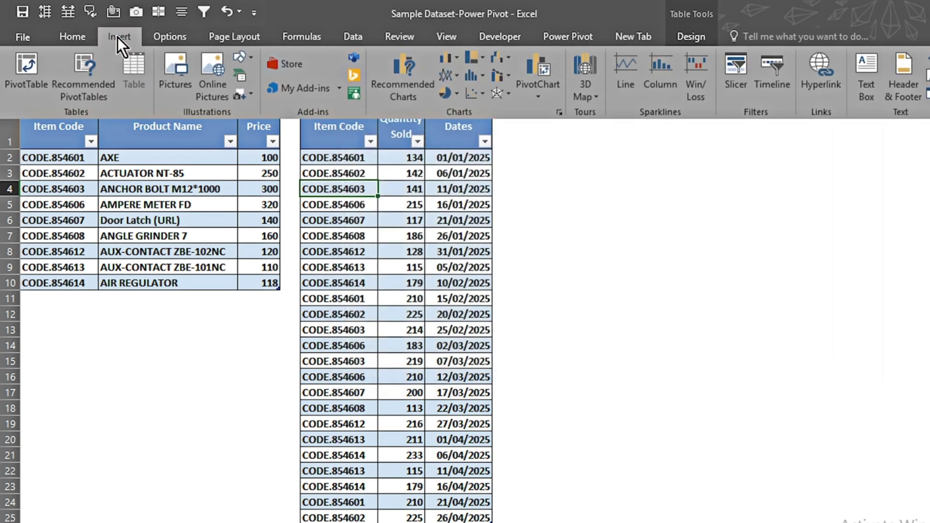
click(20, 80)
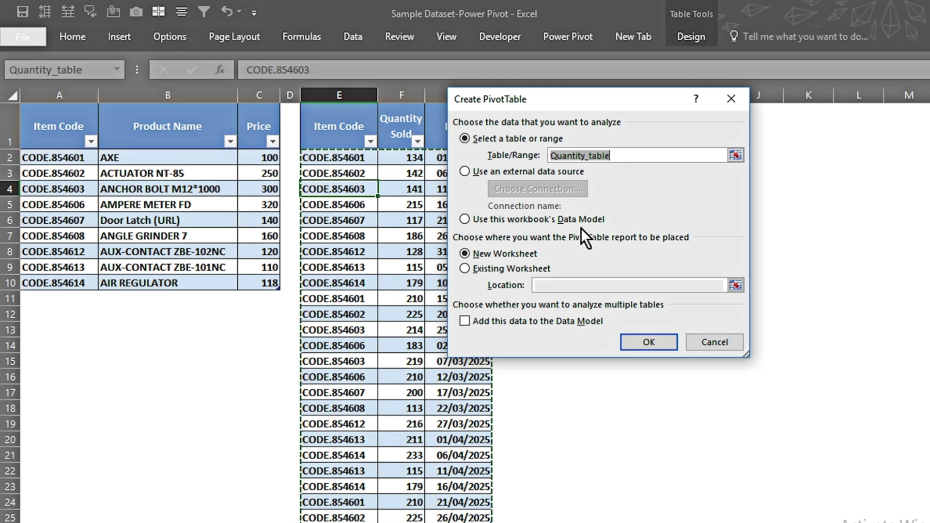
click(464, 219)
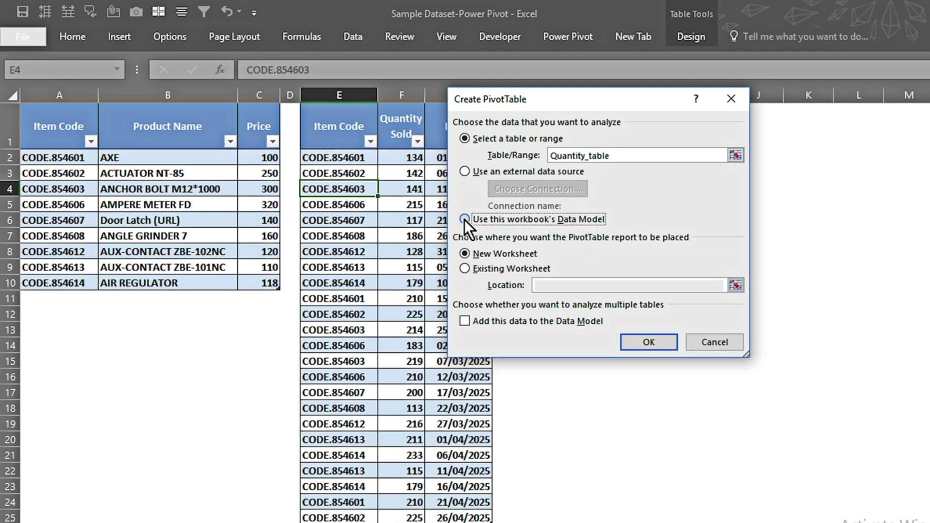
click(466, 270)
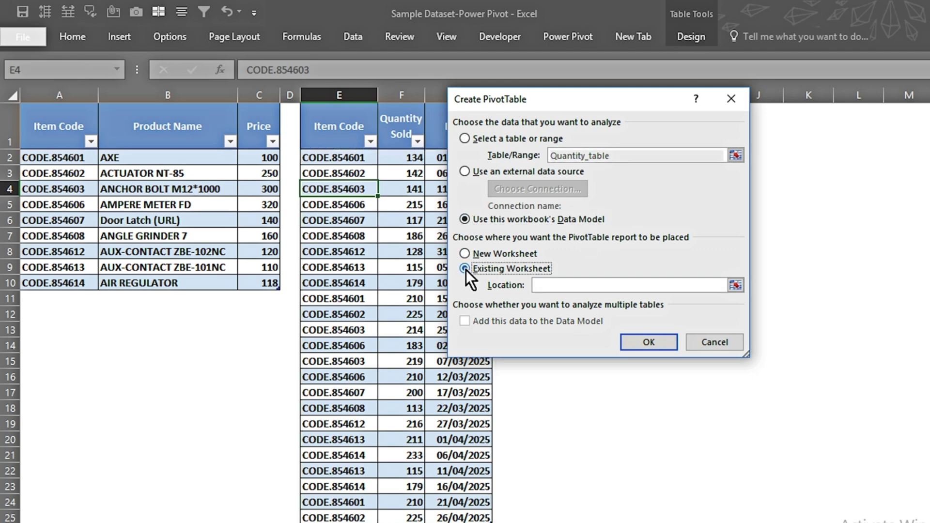
click(538, 284)
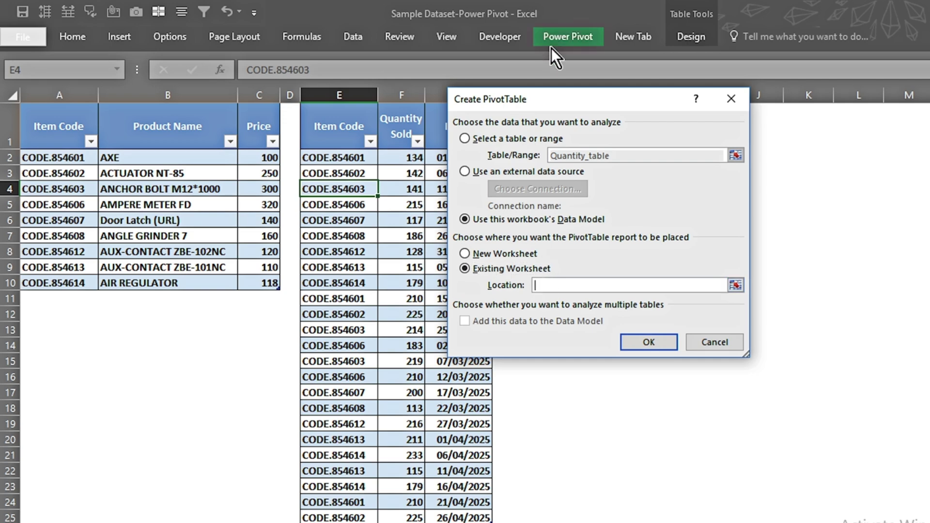
drag(559, 97, 205, 189)
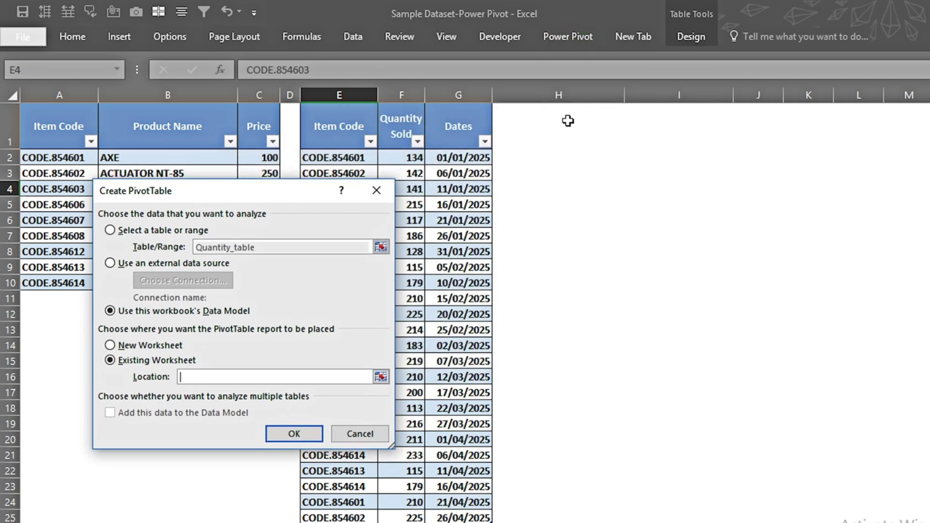
click(638, 125)
click(294, 433)
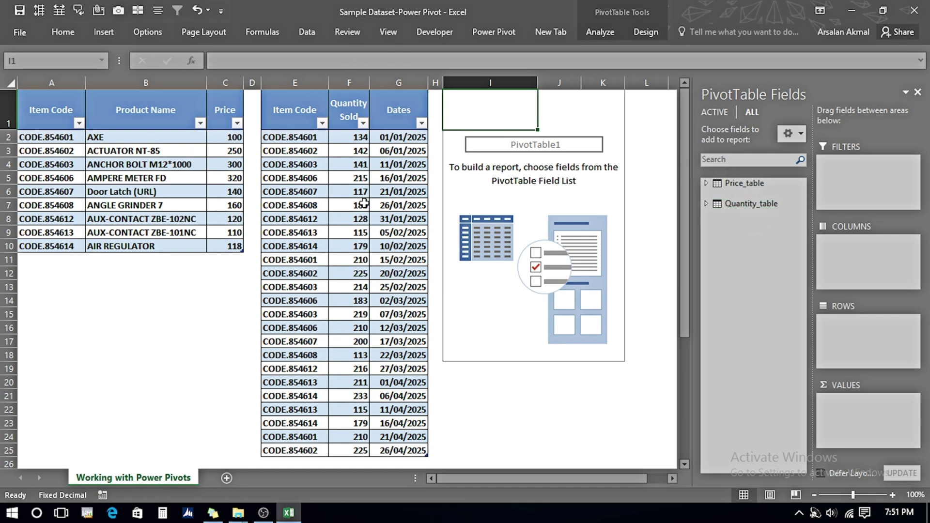
Step: Add Product Name rows and Sum of Quantity Sold (total 4320), then open Power Pivot Manage
click(706, 184)
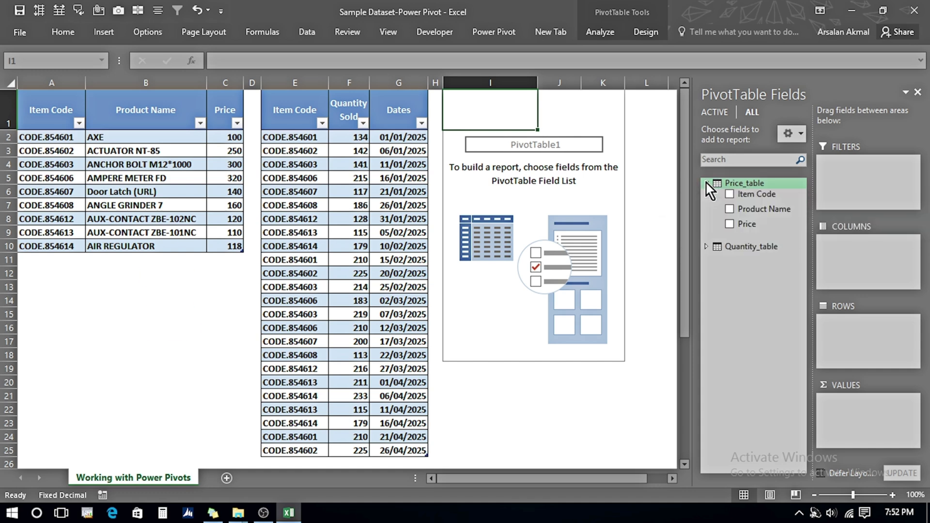
click(730, 209)
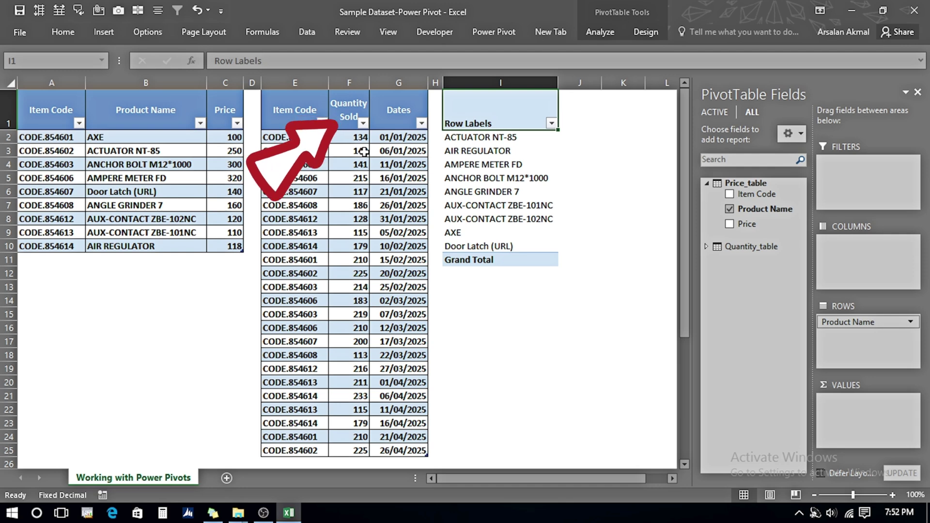
click(706, 246)
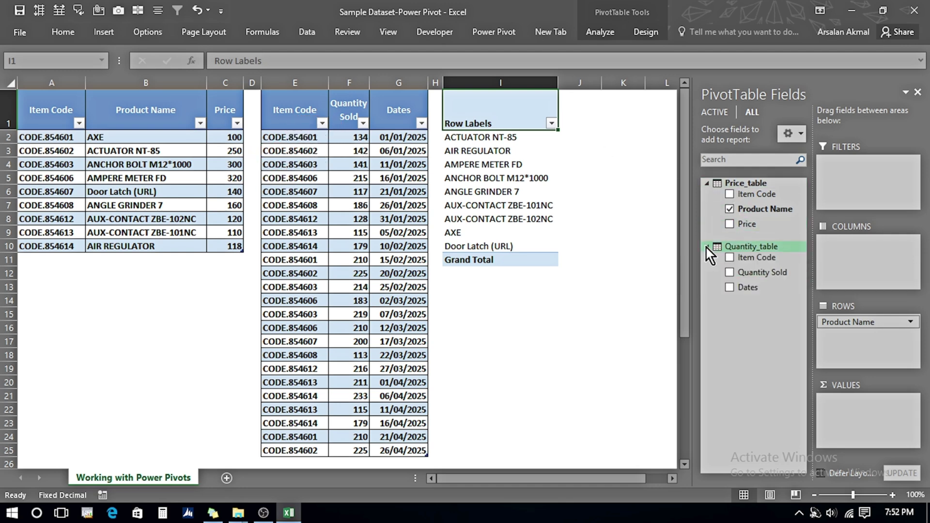
click(730, 273)
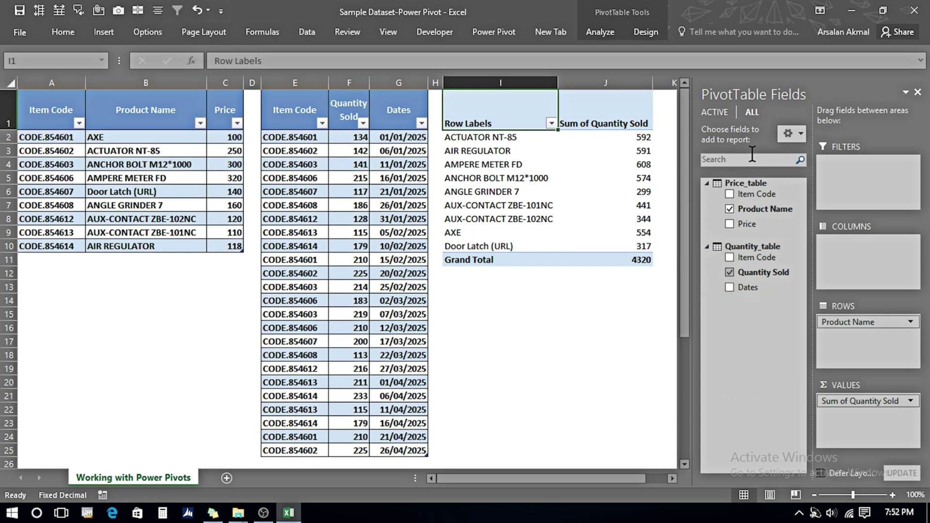
click(494, 33)
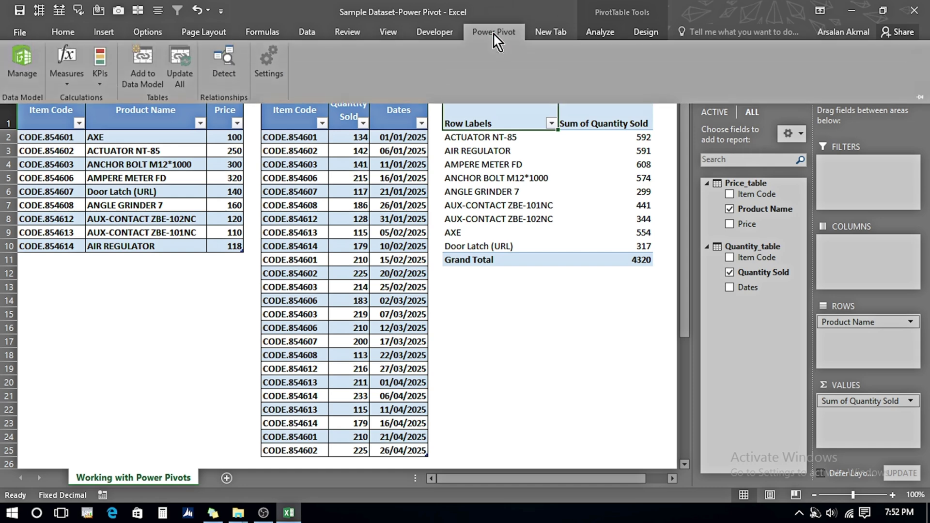
click(20, 65)
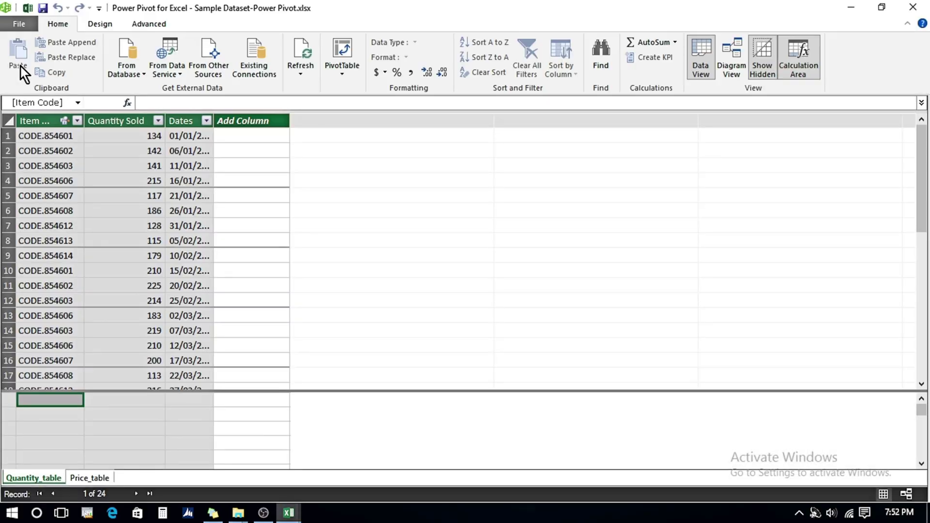
Step: Browse the Design and Advanced tabs, then view the Quantity_table–Price_table relationship in Diagram View
click(137, 206)
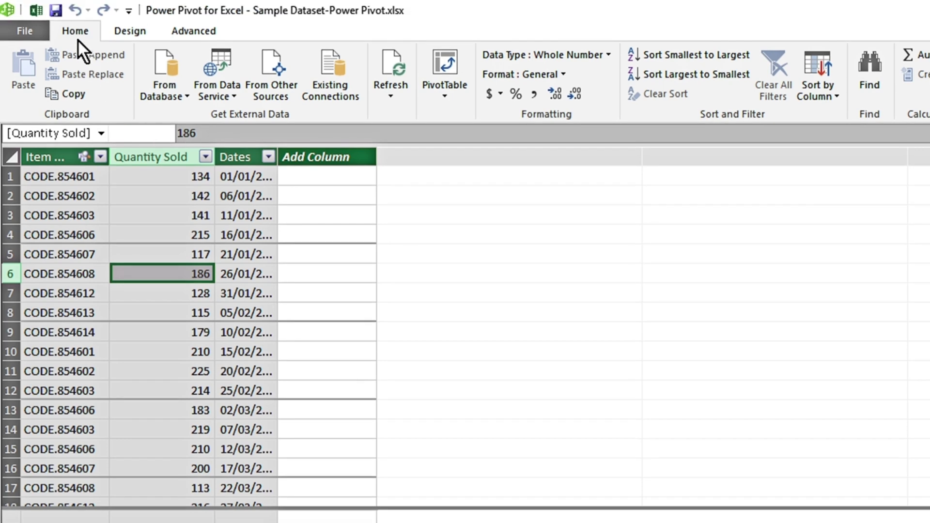
click(128, 31)
click(193, 32)
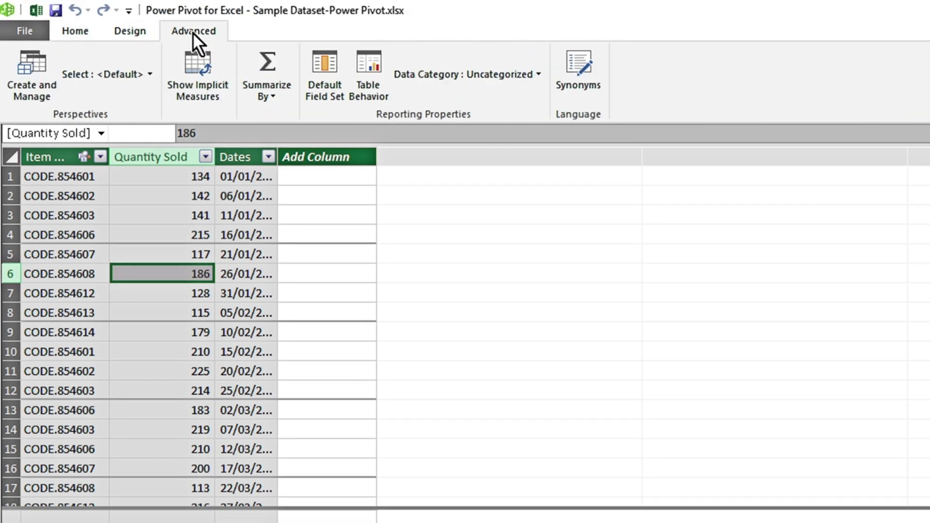
click(77, 32)
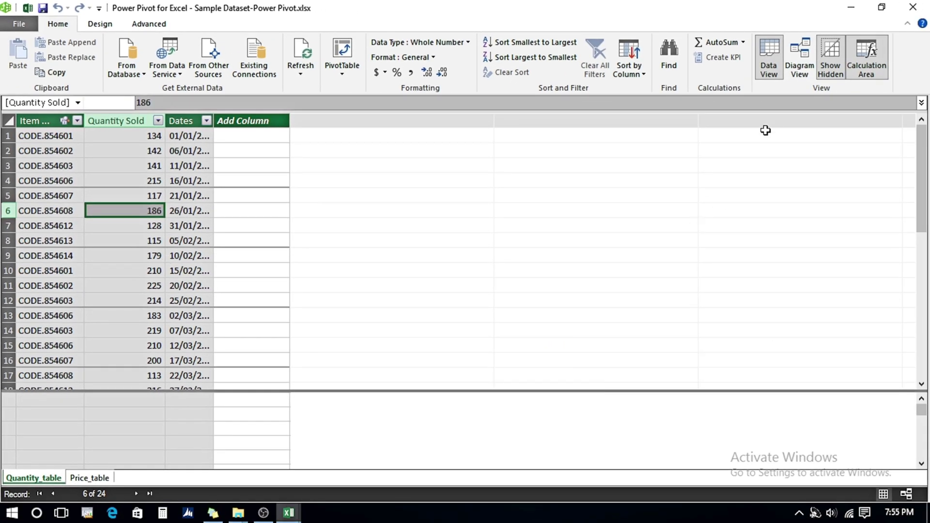
click(800, 69)
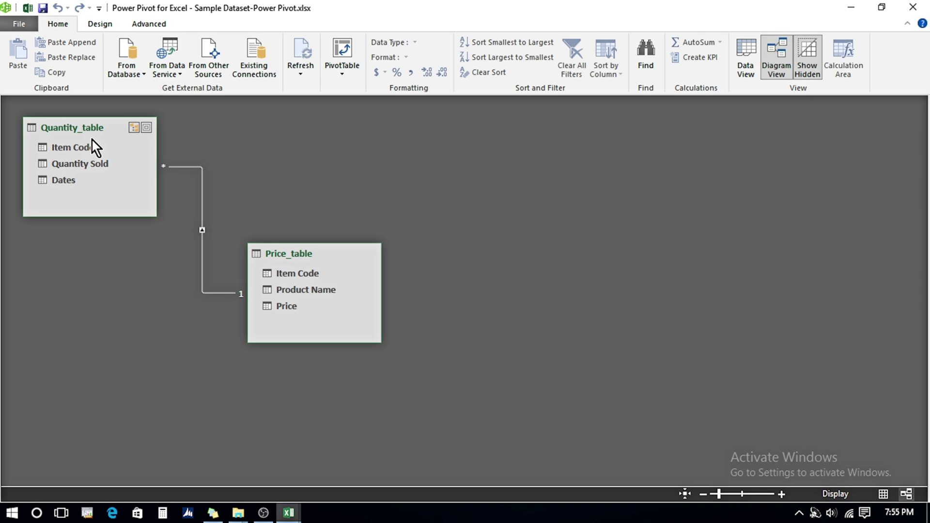
Step: Select the relationship line to see the linked Item Code columns
click(203, 191)
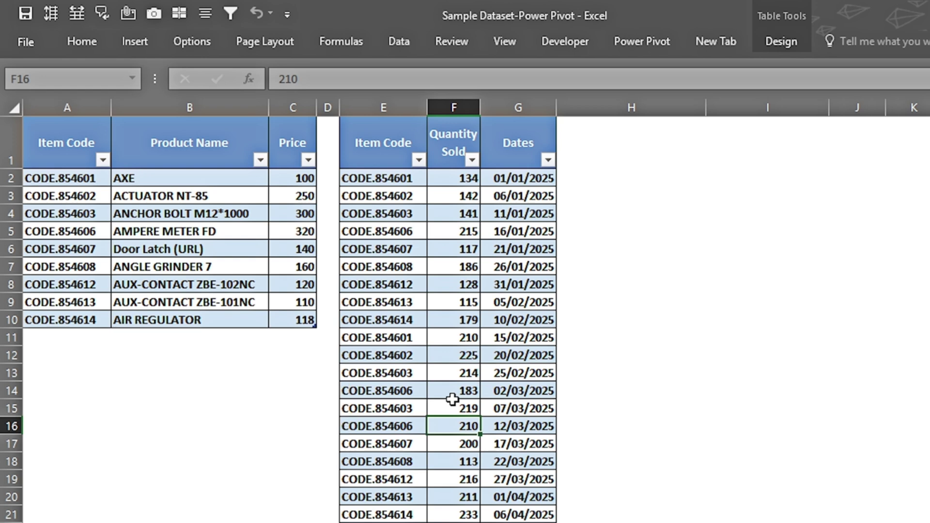
Step: Create a PivotTable from Quantity_table at cell I1, adding its data to the Data Model
click(453, 266)
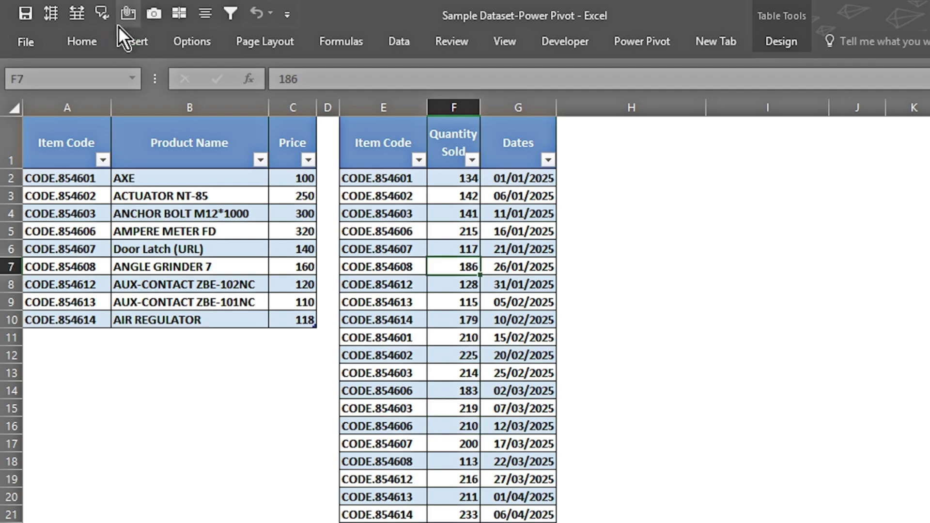
click(126, 40)
click(18, 94)
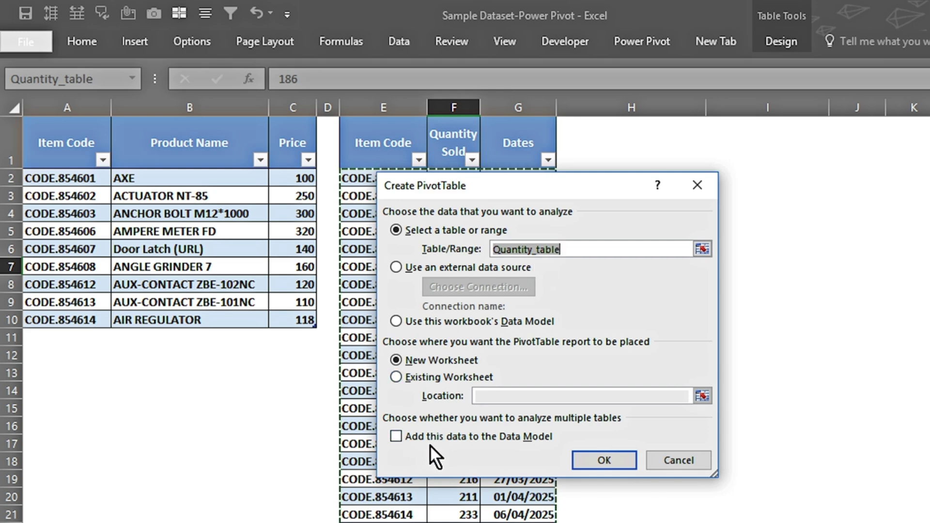
click(396, 436)
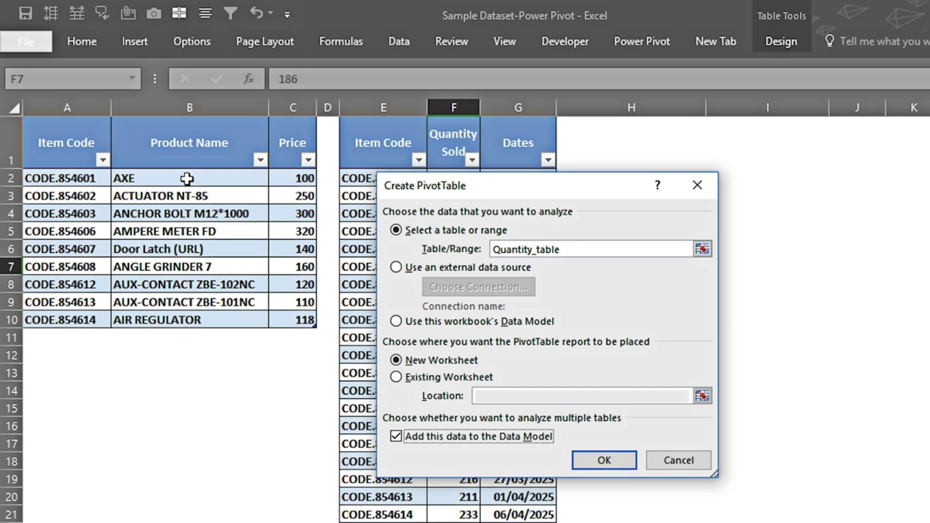
click(400, 376)
click(479, 396)
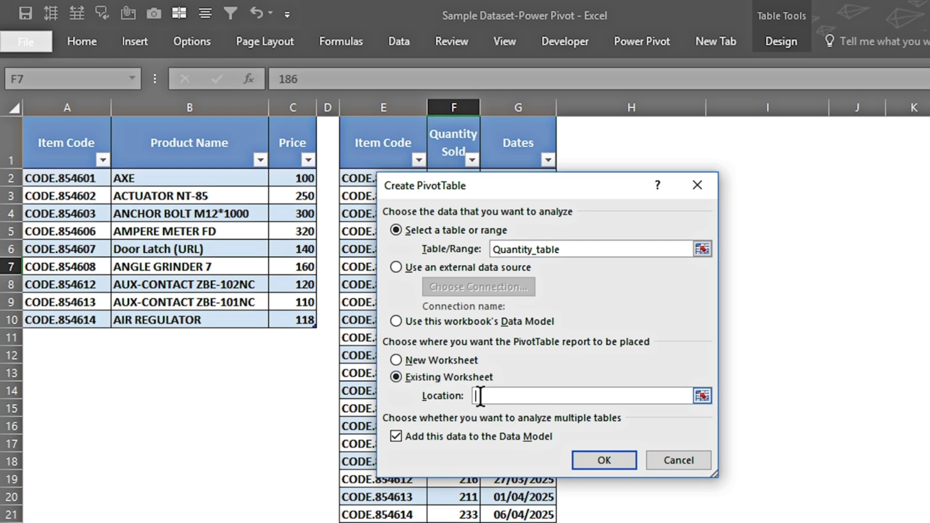
drag(550, 191, 359, 222)
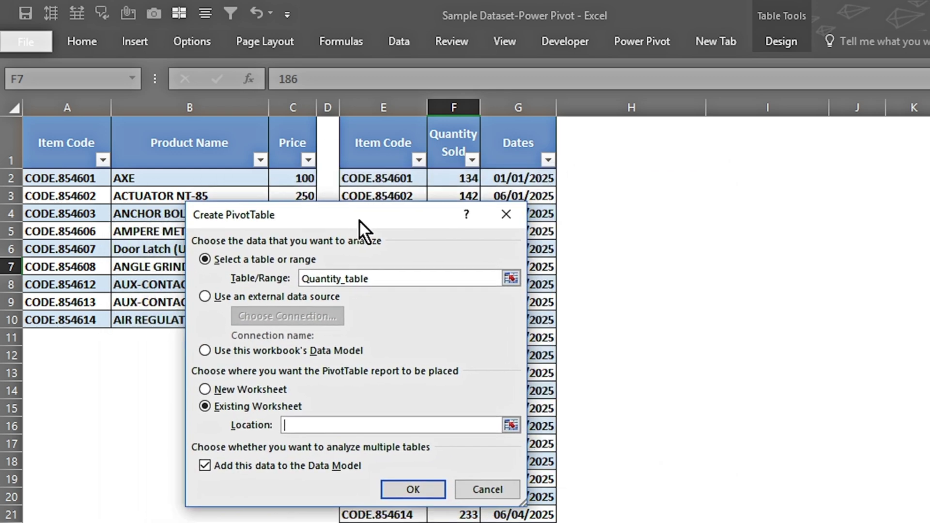
click(717, 130)
click(412, 489)
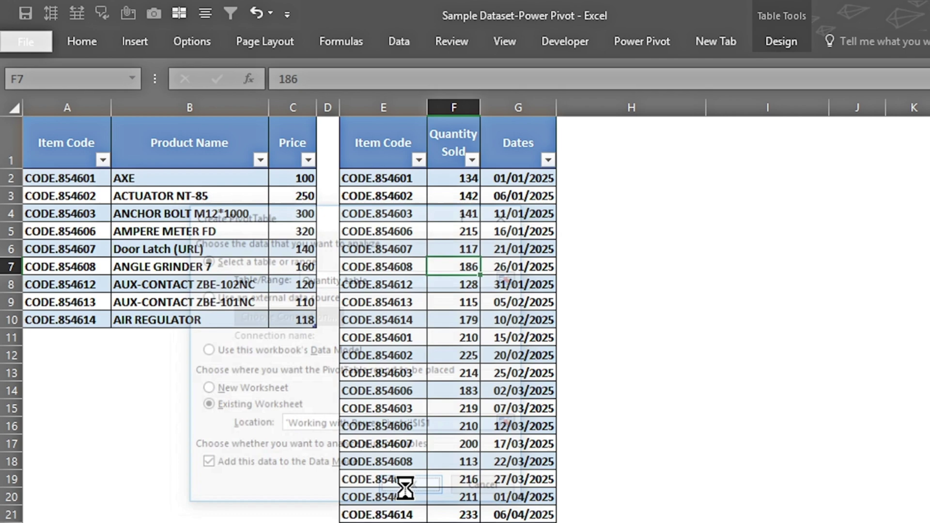
click(638, 44)
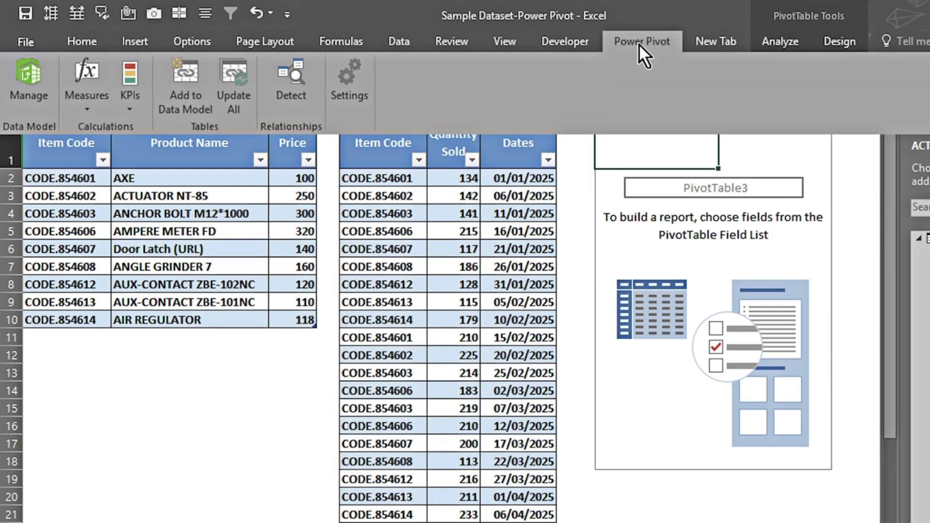
Step: Show all model tables and add Product Name as rows and Quantity Sold as values
click(30, 82)
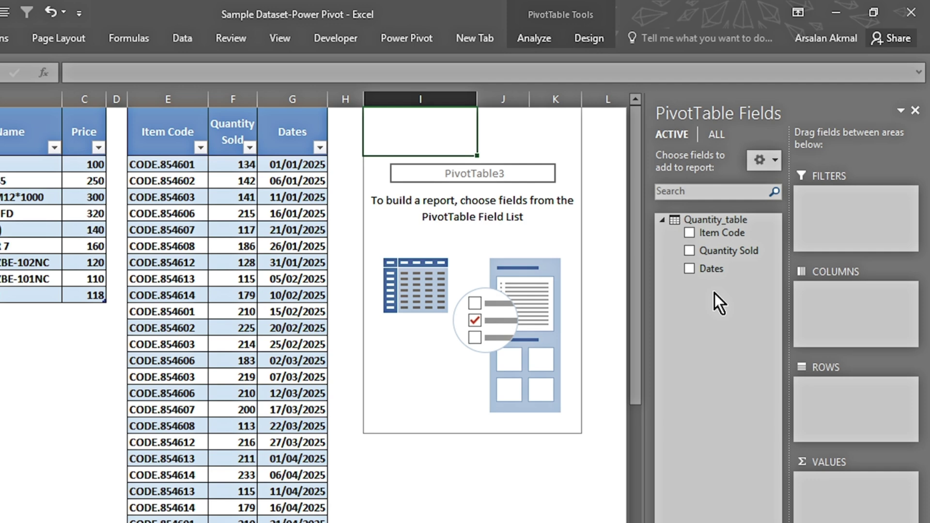
click(716, 135)
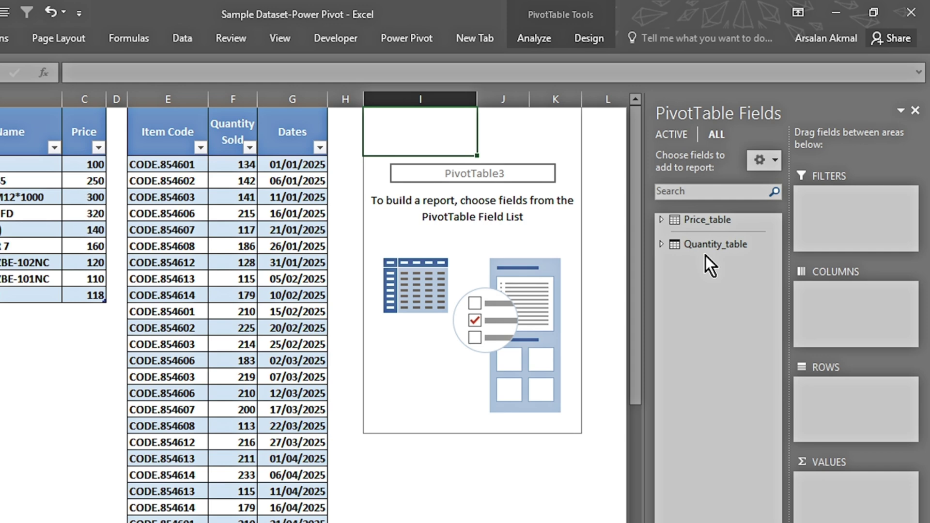
click(661, 220)
click(662, 296)
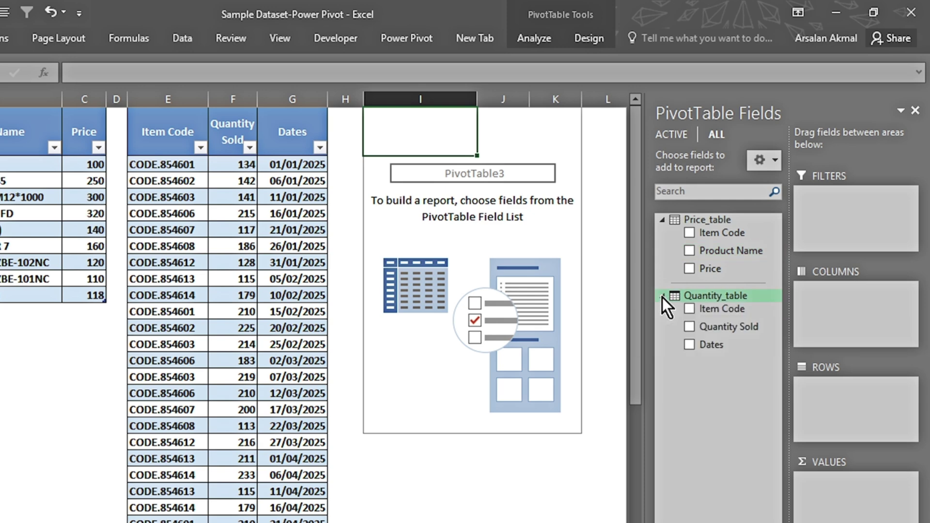
click(690, 251)
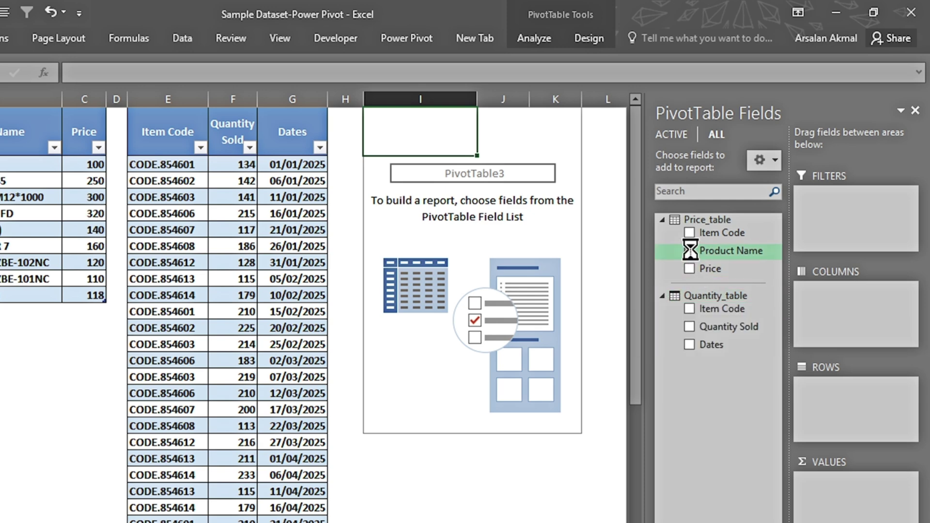
click(690, 327)
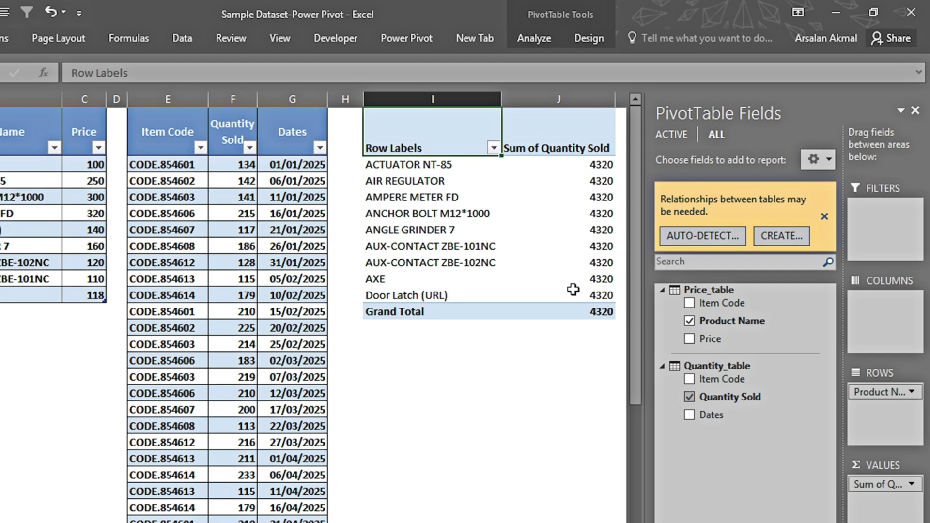
mouse_move(573, 289)
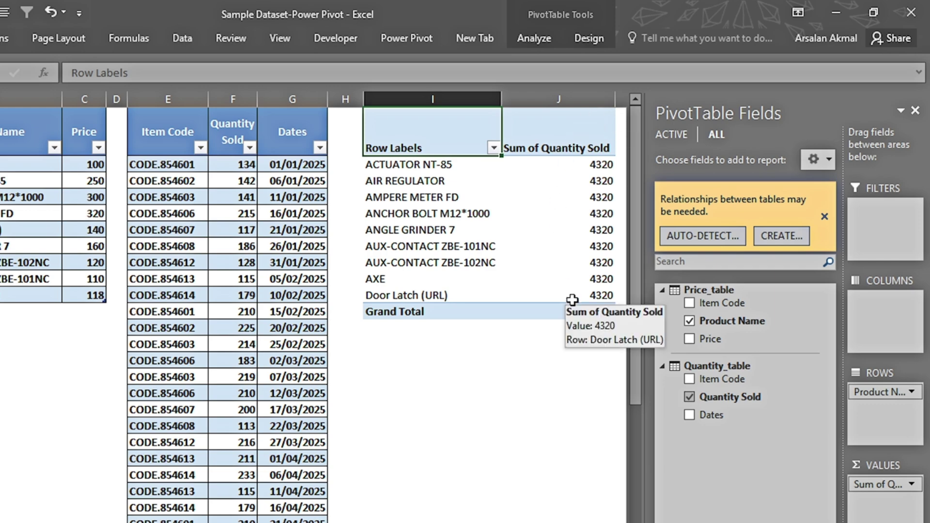
Step: Auto-detect the table relationship, dismiss the detection summary, and switch to Power Pivot
click(697, 238)
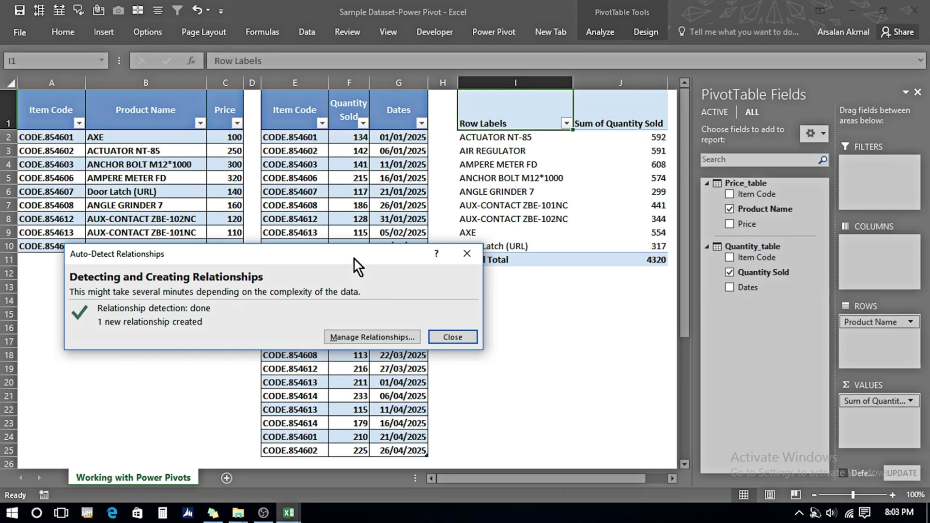
drag(354, 260, 329, 136)
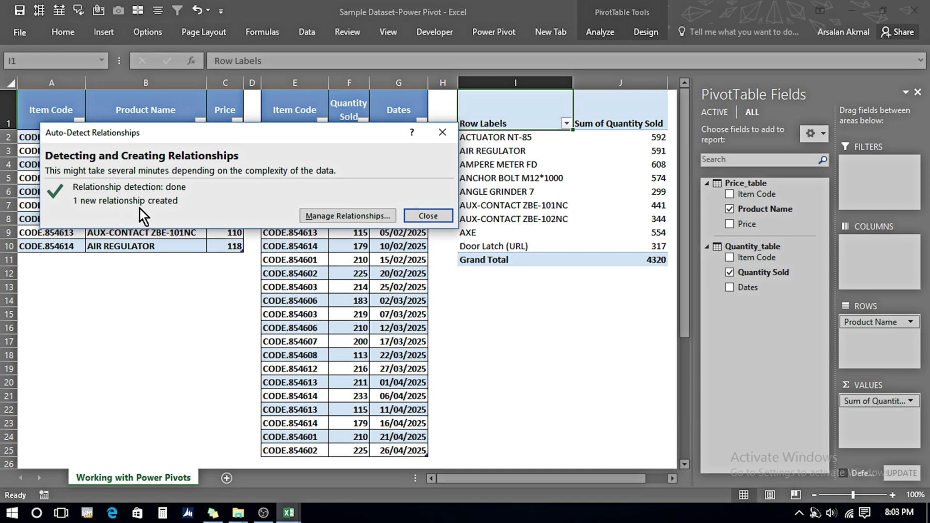
click(428, 216)
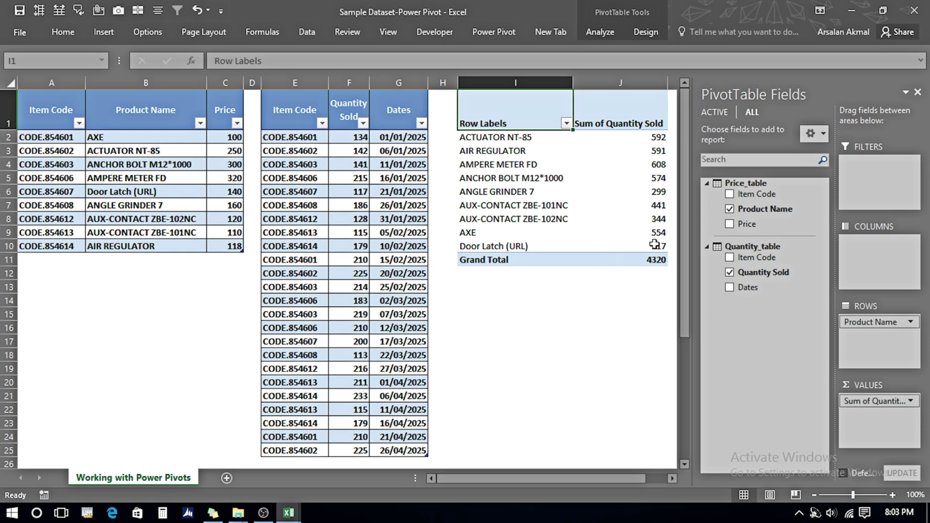
mouse_move(654, 244)
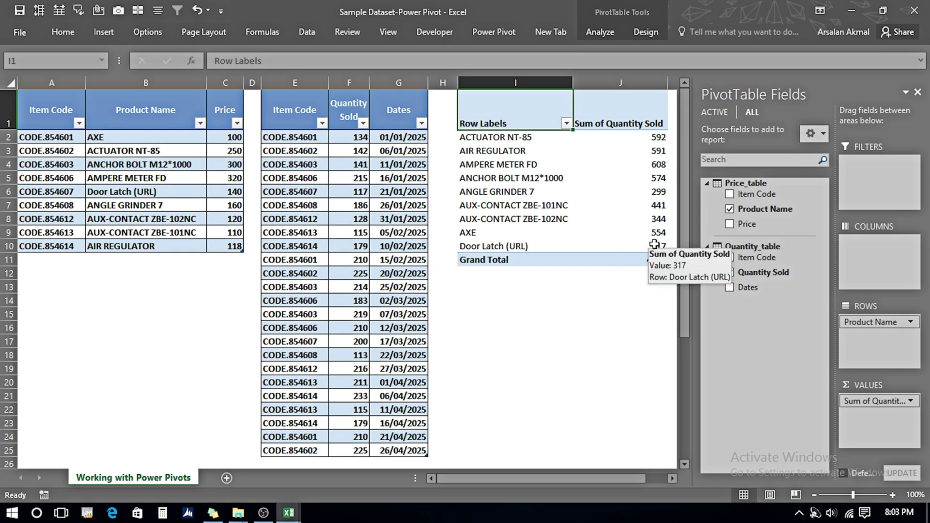
mouse_move(596, 231)
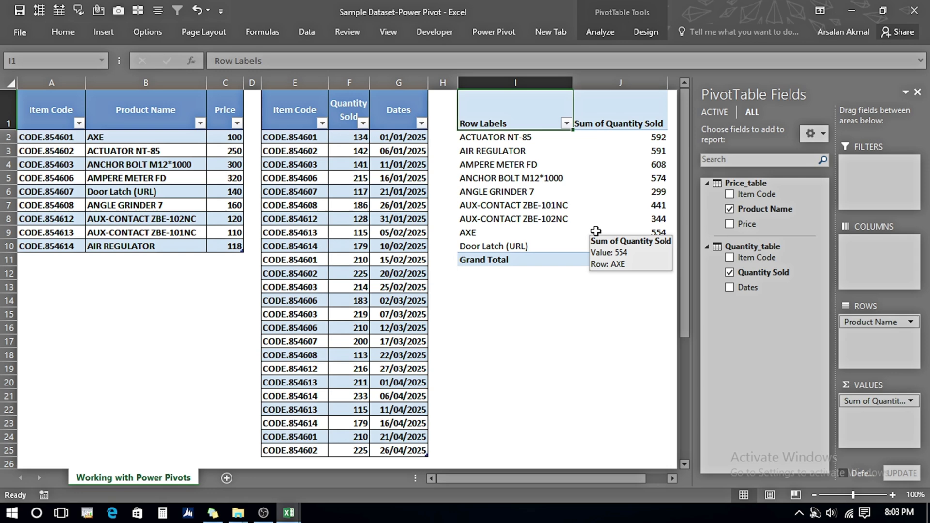
key(alt+Tab)
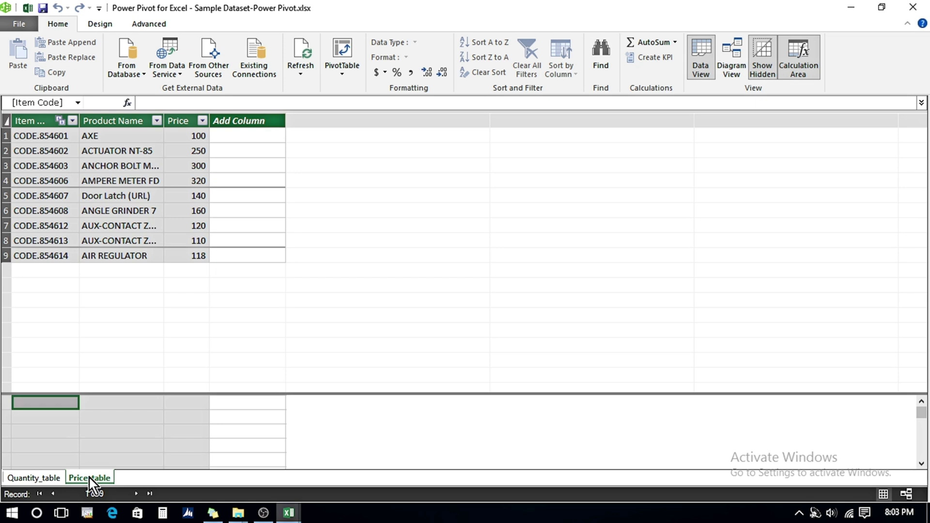
Step: Switch Power Pivot to Diagram View to check the tables' relationship
click(734, 73)
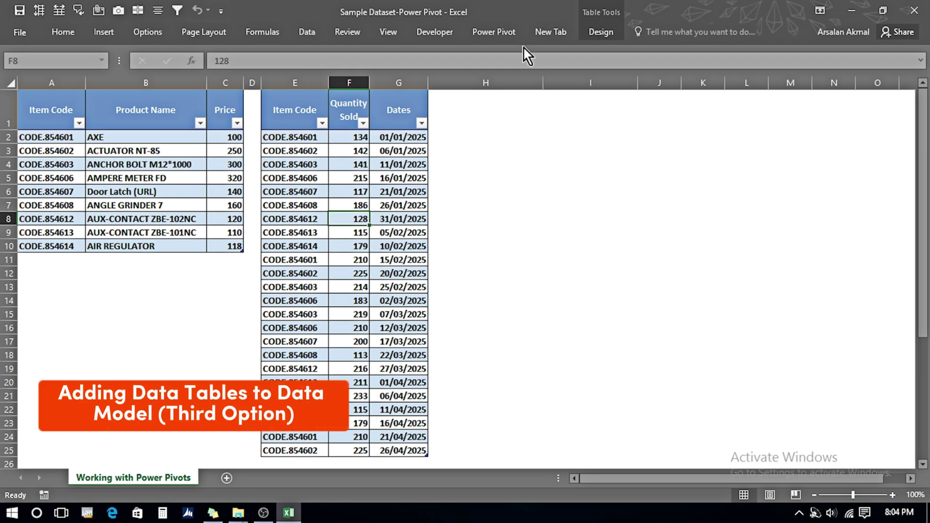
Step: Add Quantity_table and Price_table to the data model
click(494, 32)
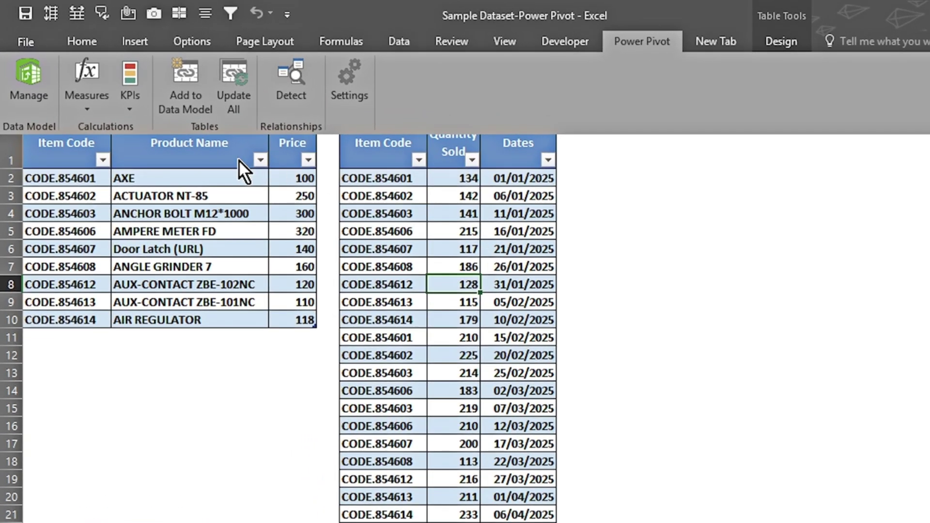
click(184, 92)
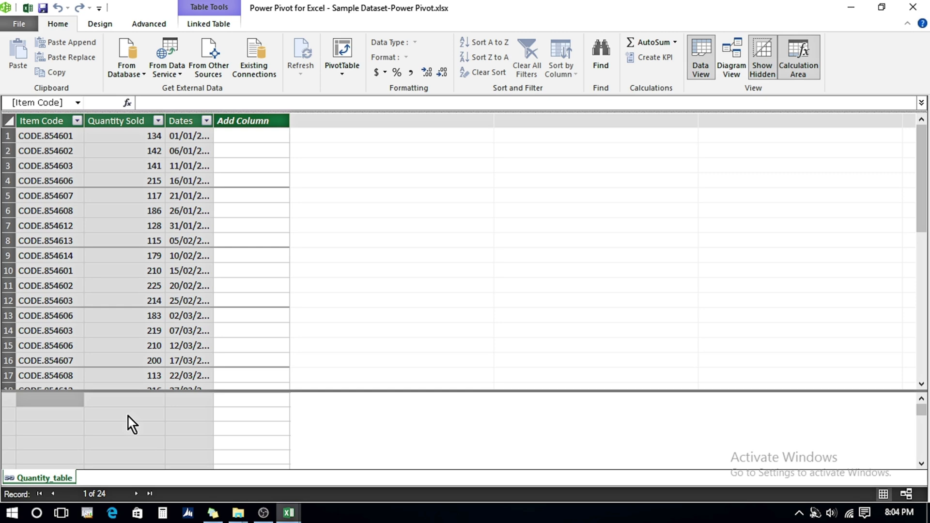
key(alt+Tab)
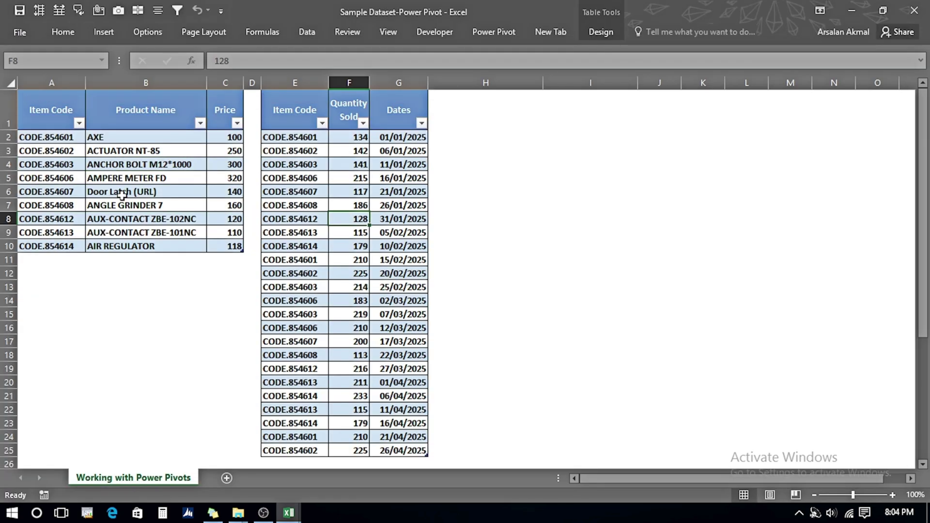
click(137, 160)
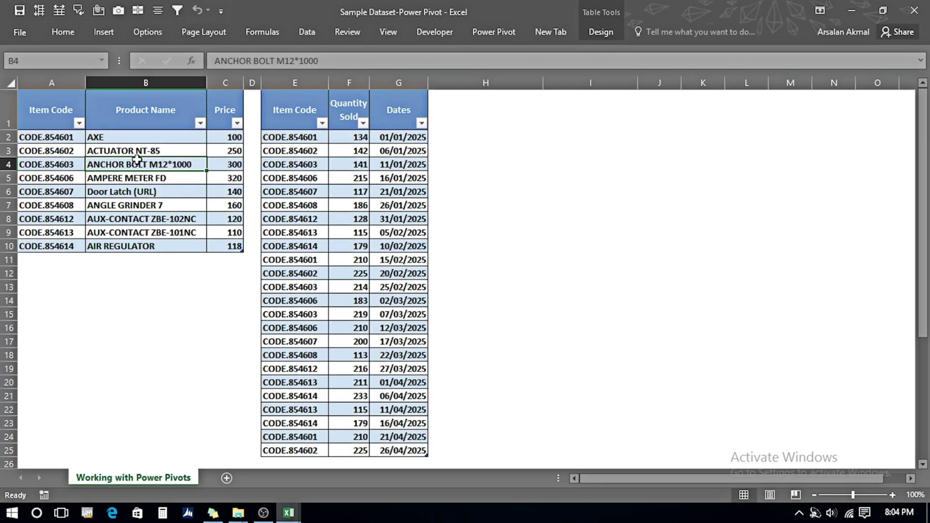
click(492, 32)
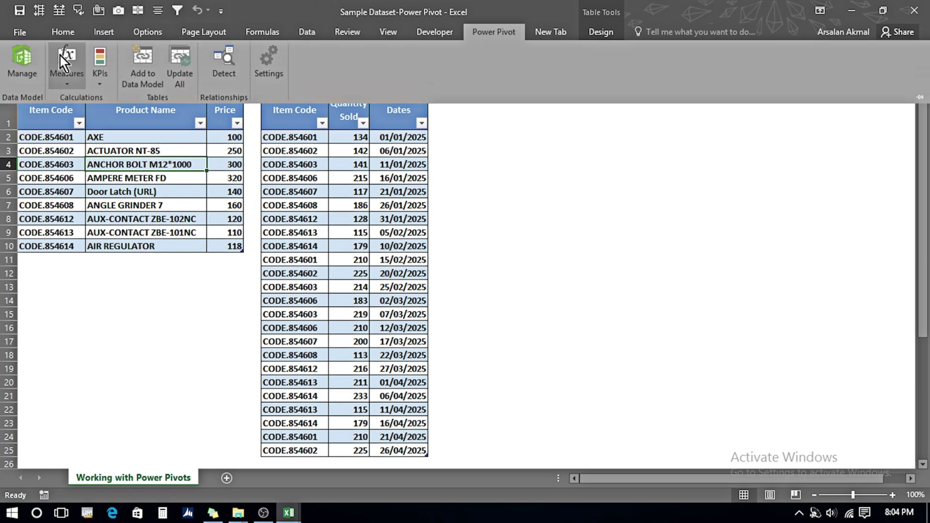
click(140, 63)
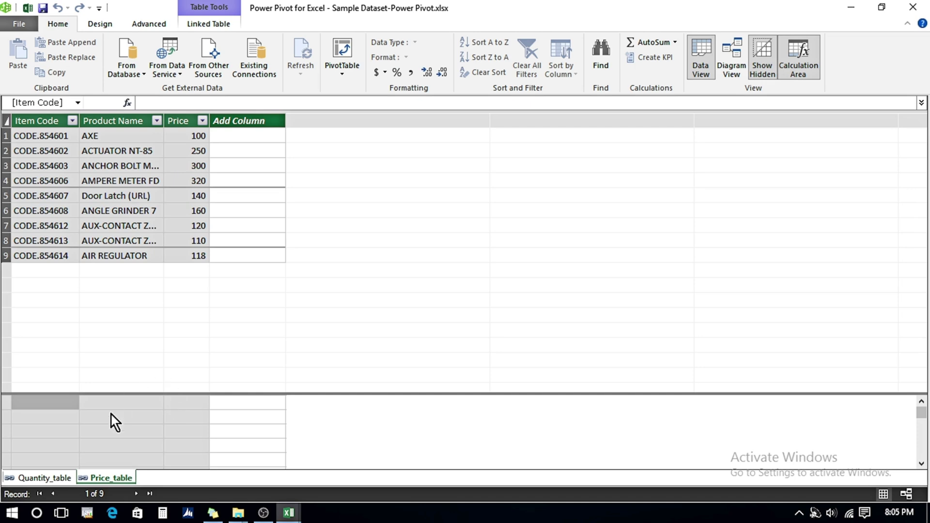
Step: Look over Quantity_table and Price_table in Power Pivot, then show them in Diagram View
click(41, 479)
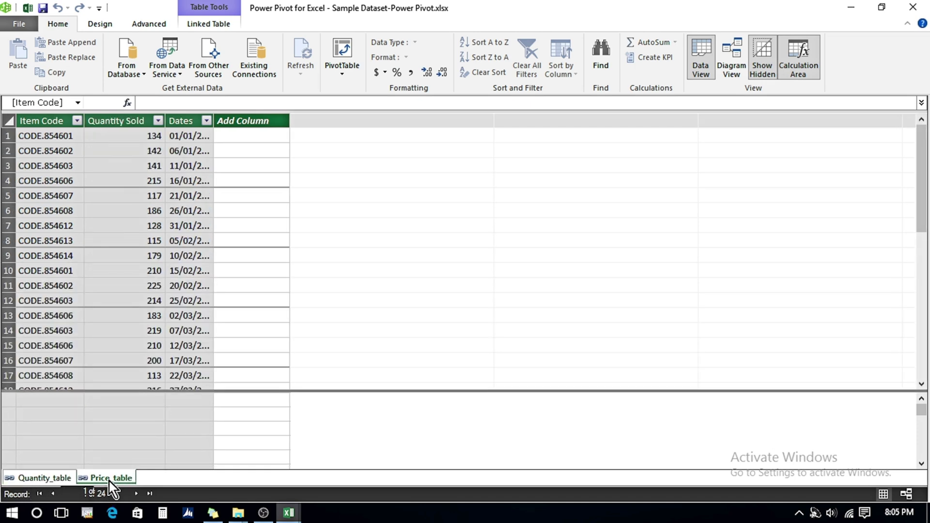
click(110, 479)
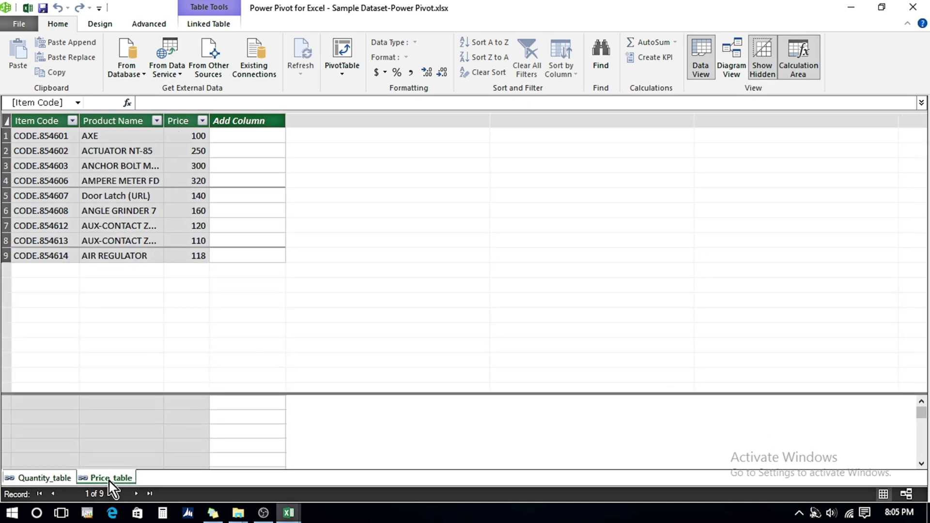
click(735, 64)
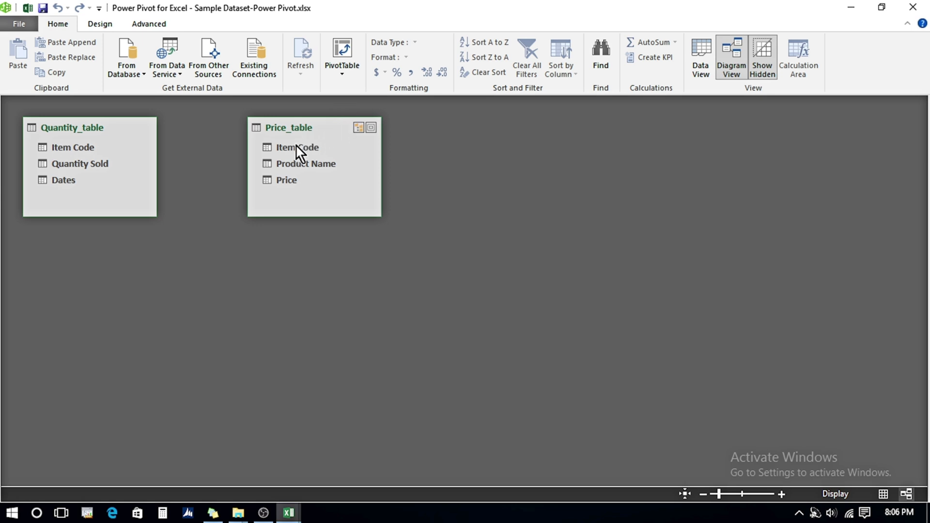
Step: Link Price_table to Quantity_table on Item Code in the diagram, then return to Excel
drag(333, 134, 523, 219)
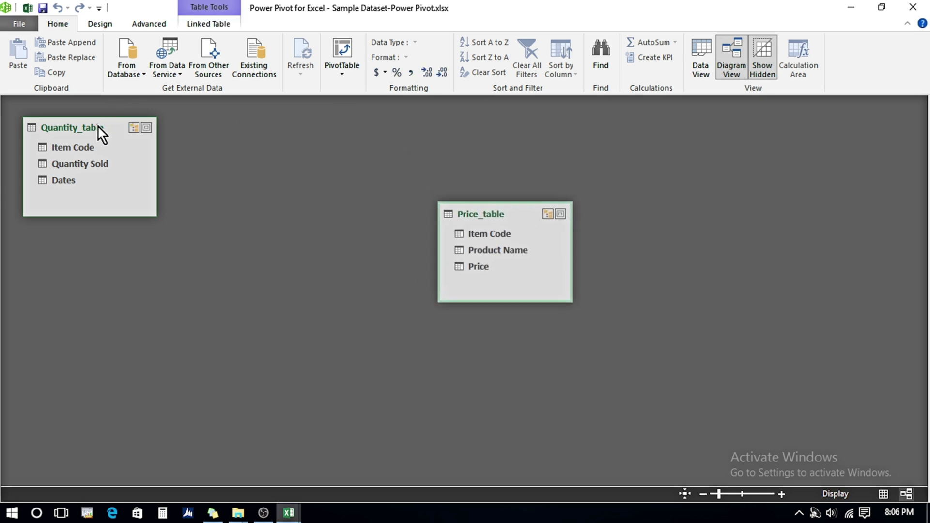
drag(99, 133, 186, 195)
drag(466, 233, 173, 213)
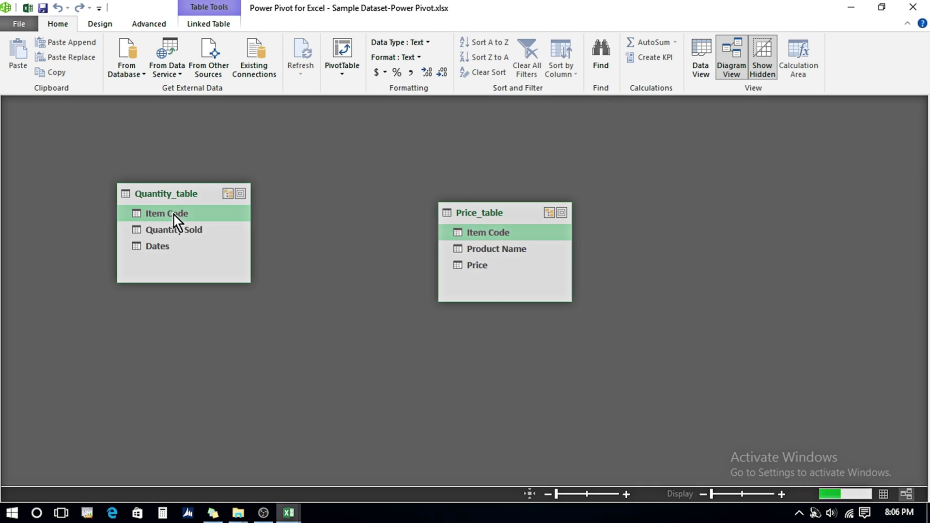
drag(519, 213, 528, 304)
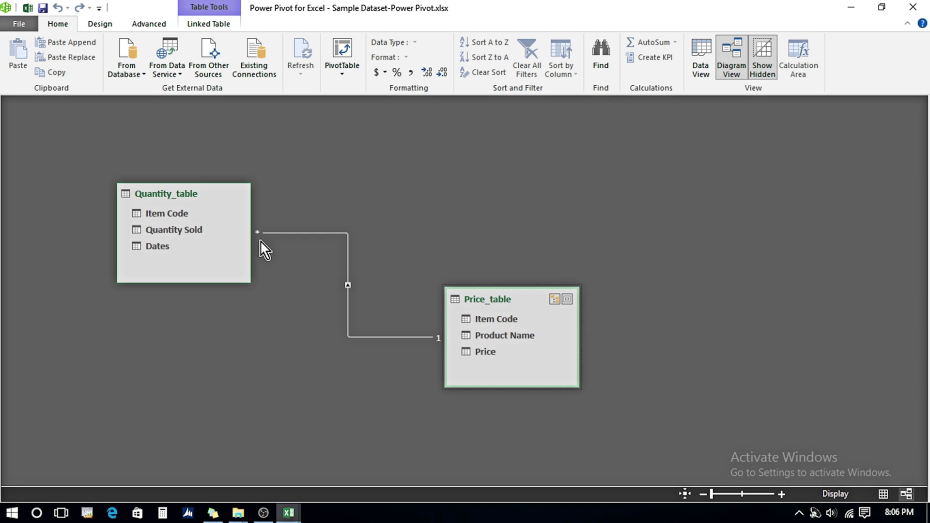
key(alt+Tab)
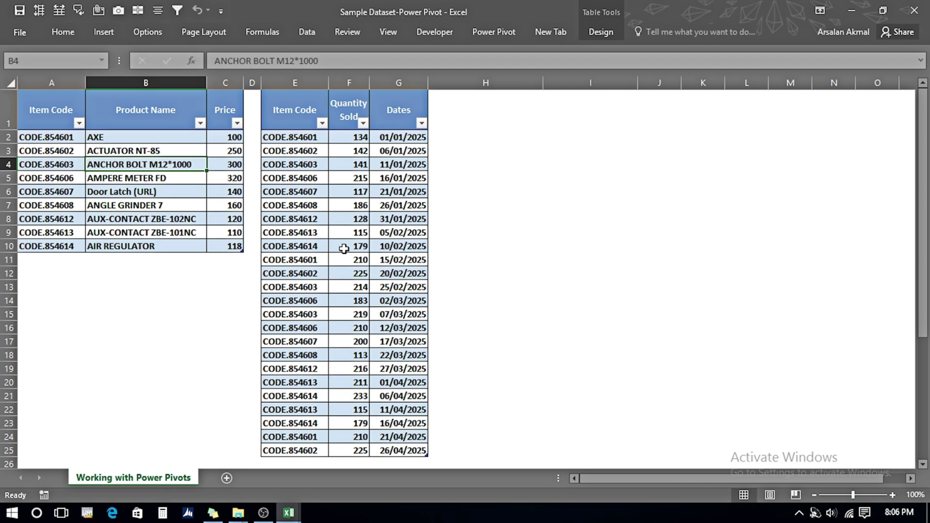
Step: Insert a PivotTable from the workbook's Data Model at cell I1 of the existing sheet
click(100, 34)
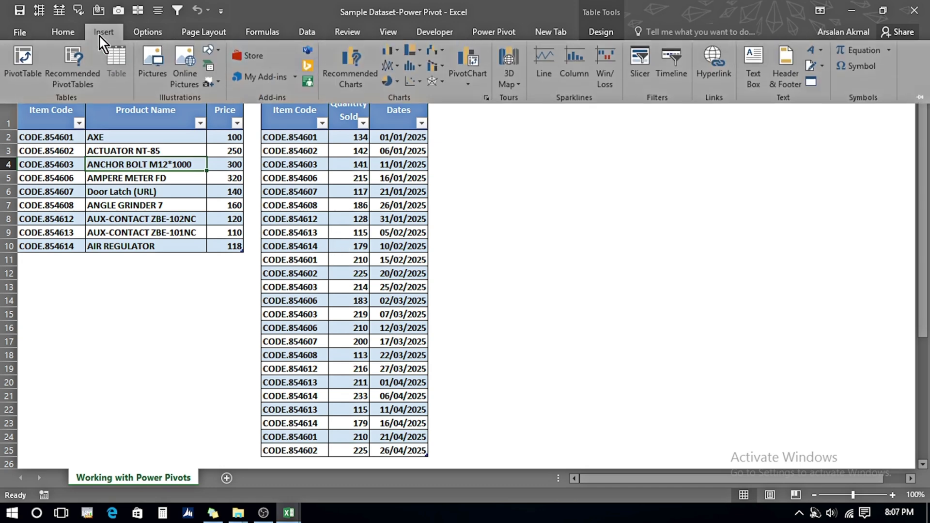
click(22, 68)
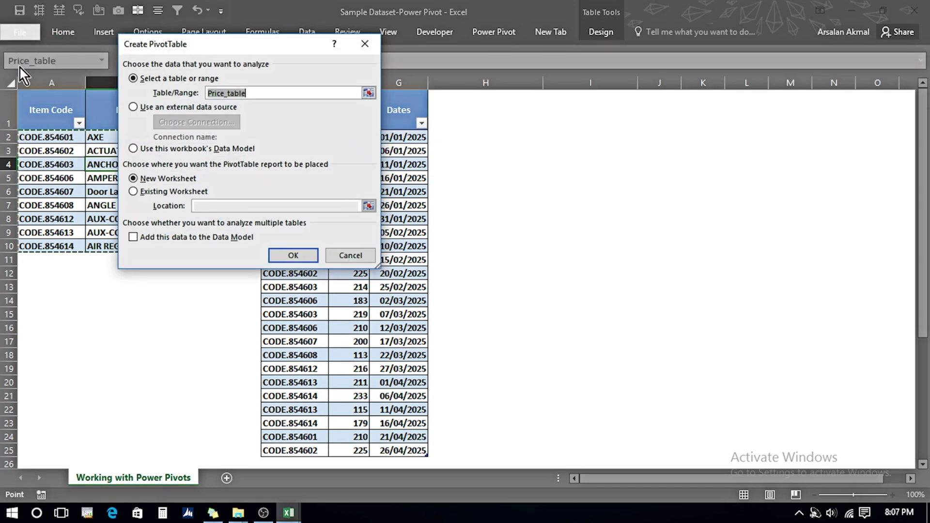
click(133, 192)
click(201, 206)
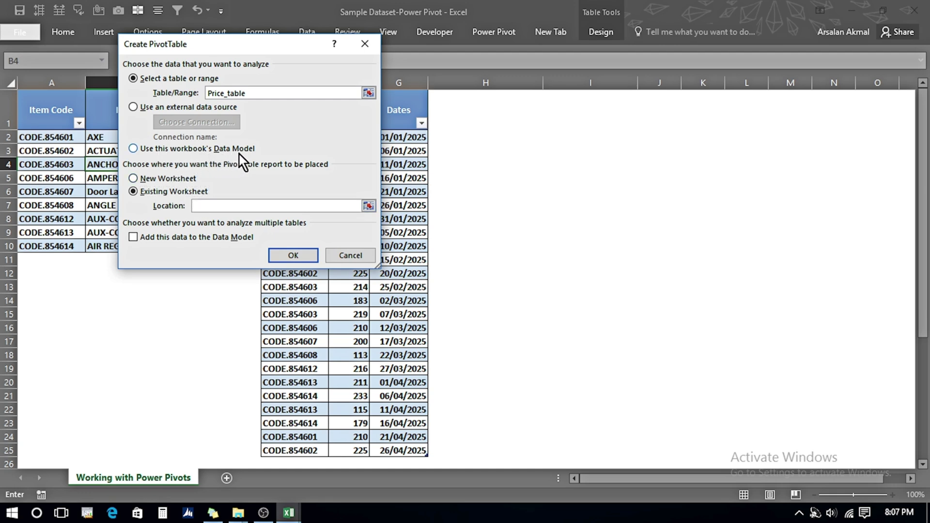
click(133, 148)
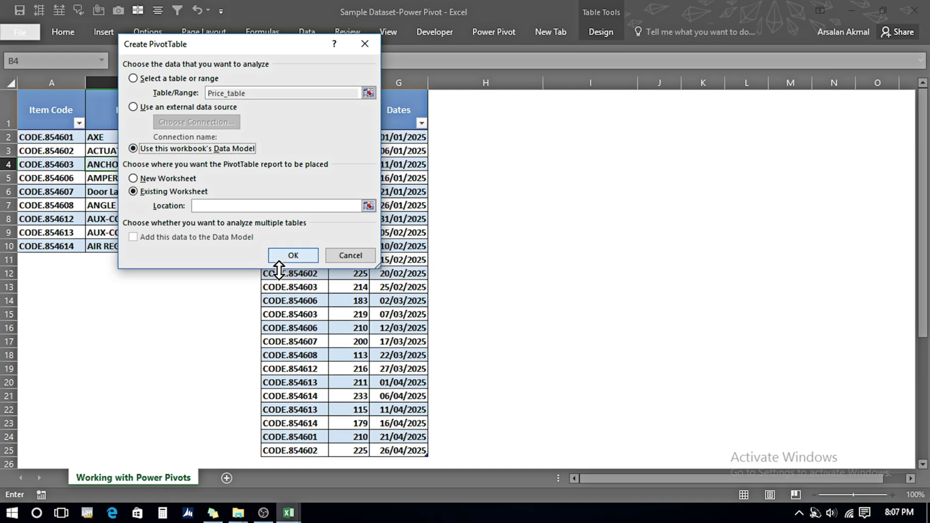
click(293, 255)
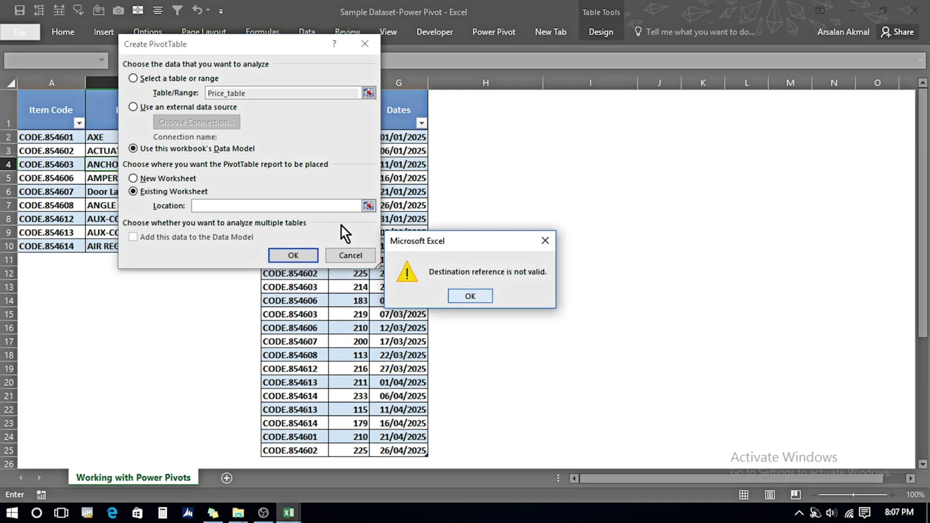
click(470, 296)
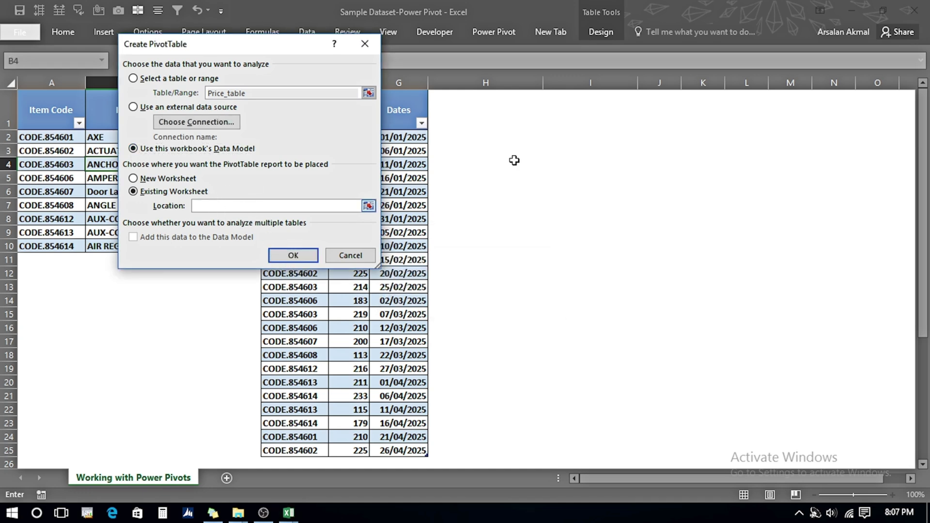
click(562, 102)
click(290, 255)
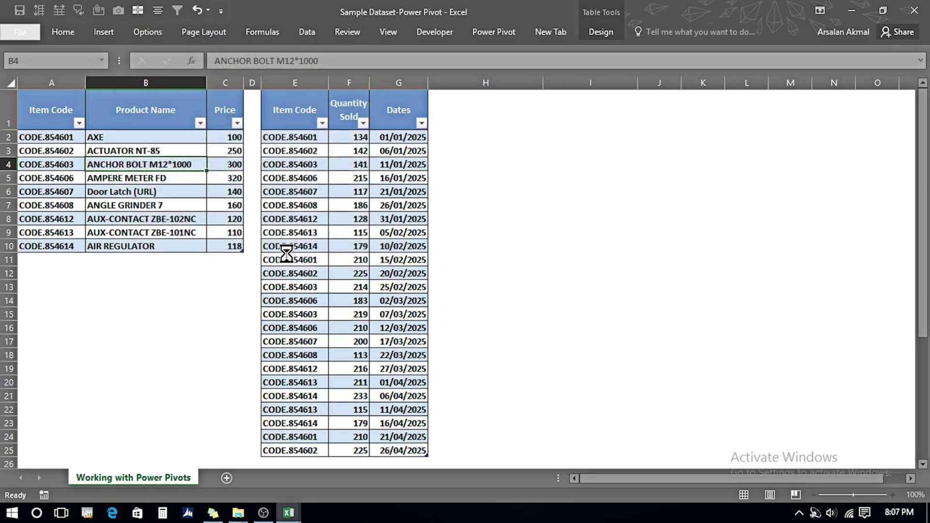
Step: Add Price_table's Product Name as rows and Quantity_table's Quantity Sold as summed values
click(705, 183)
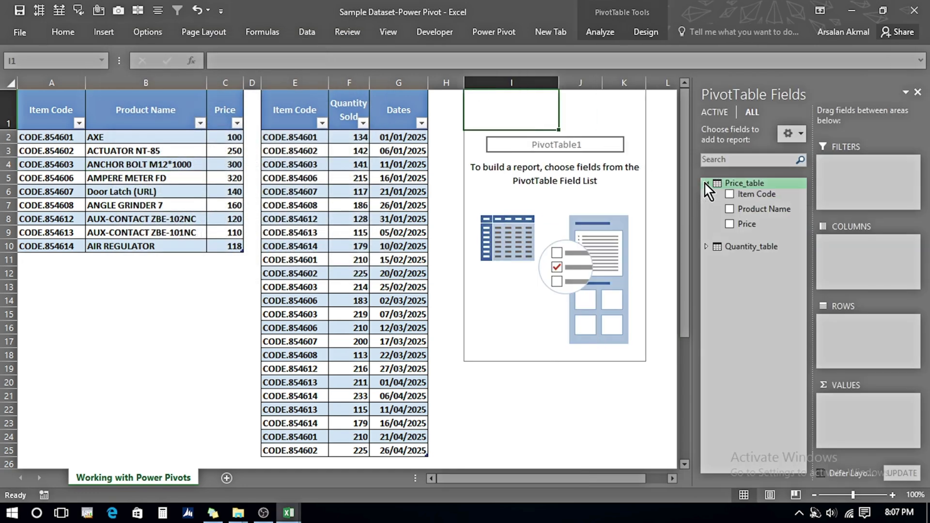
click(729, 209)
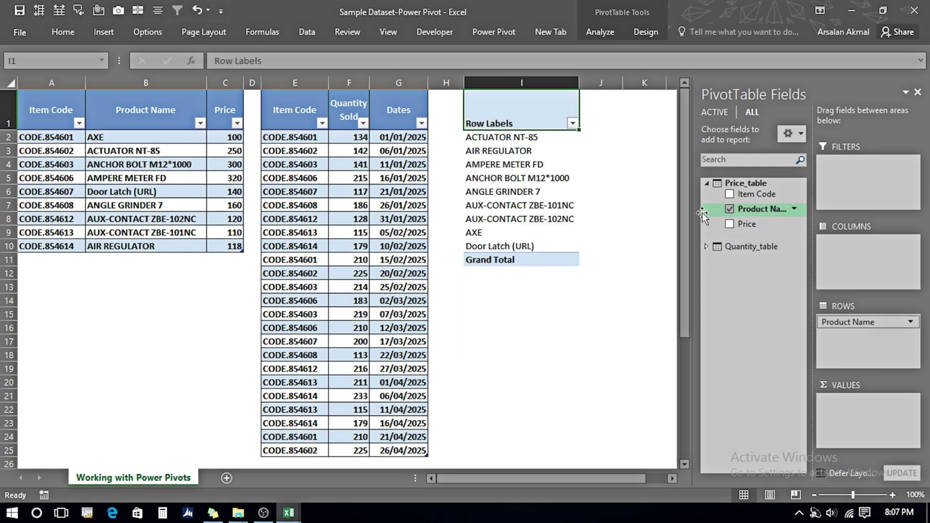
click(706, 247)
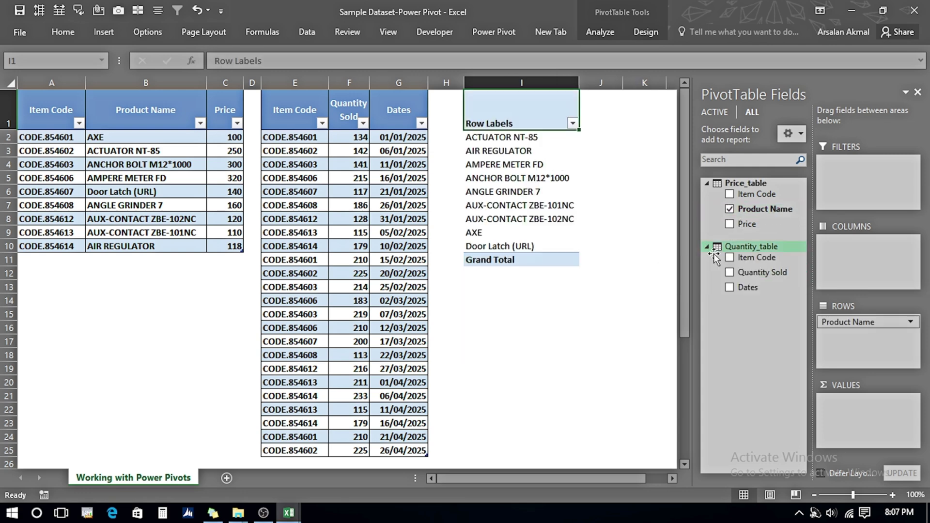
click(729, 272)
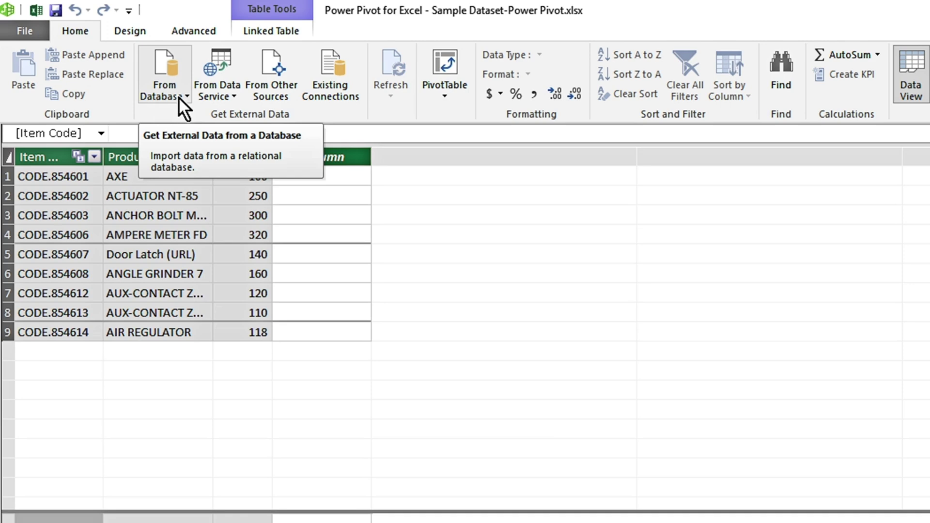
Step: Pick Excel File under Other Sources in Power Pivot's import wizard and advance to the connection page
click(182, 93)
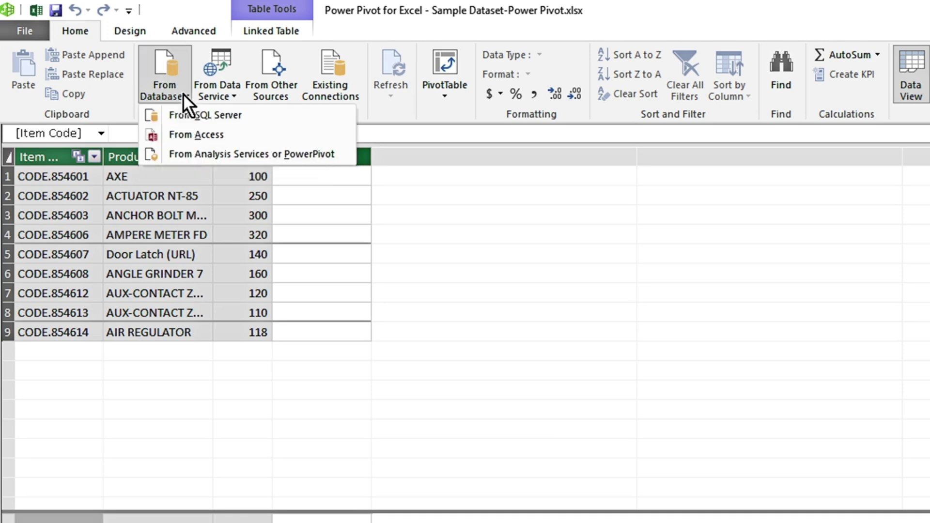
click(271, 77)
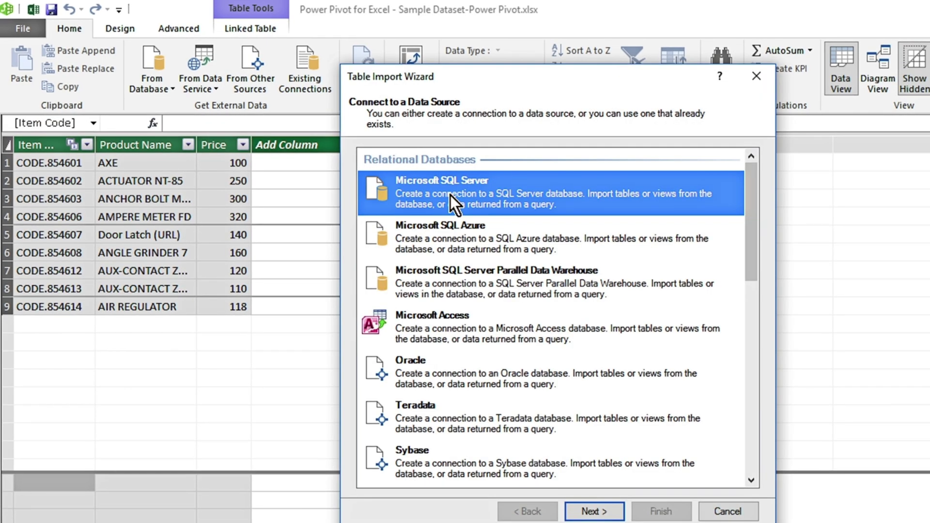
drag(749, 200, 746, 397)
click(413, 392)
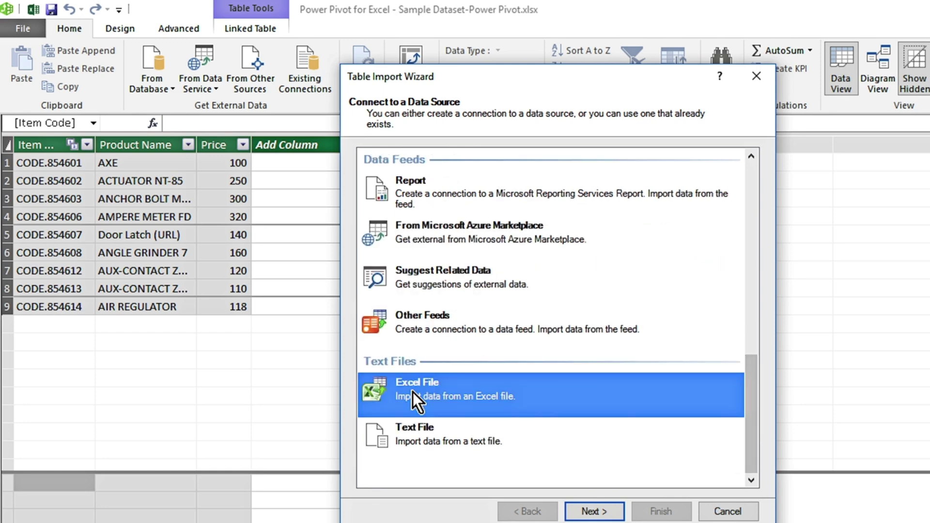
click(587, 511)
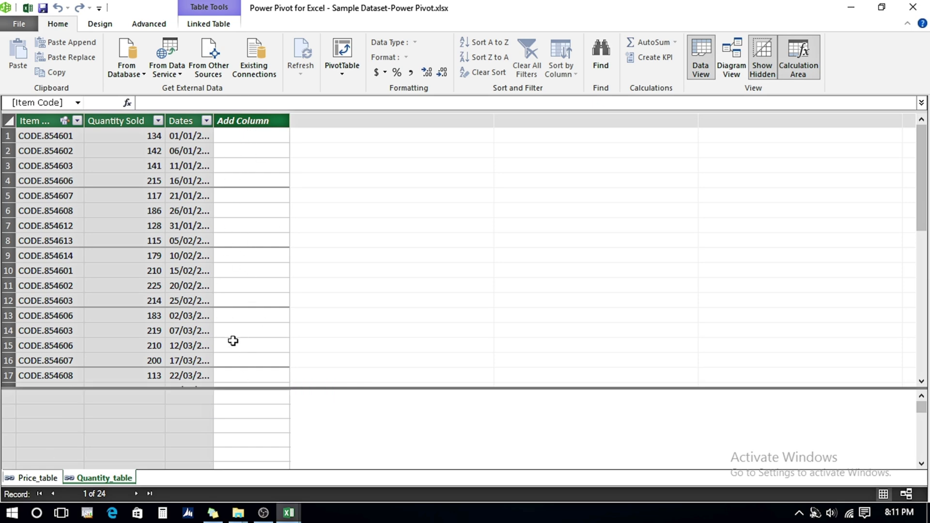
Step: Insert a new calculated column in Quantity_table and name it Price
right_click(243, 121)
click(278, 146)
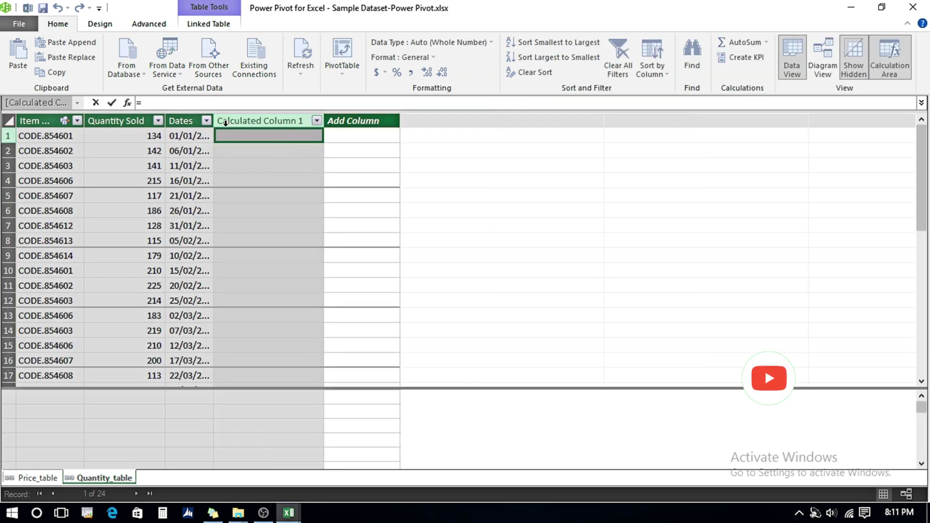
double_click(275, 120)
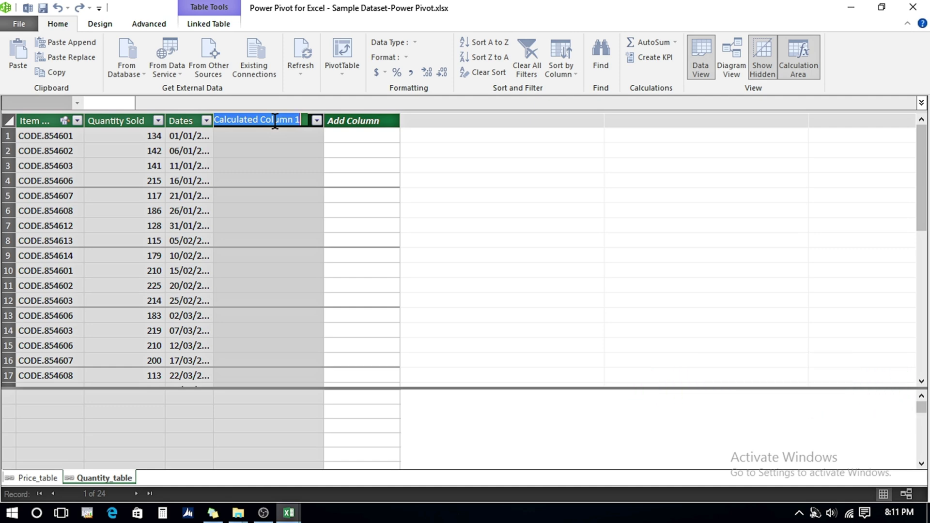
text(Price)
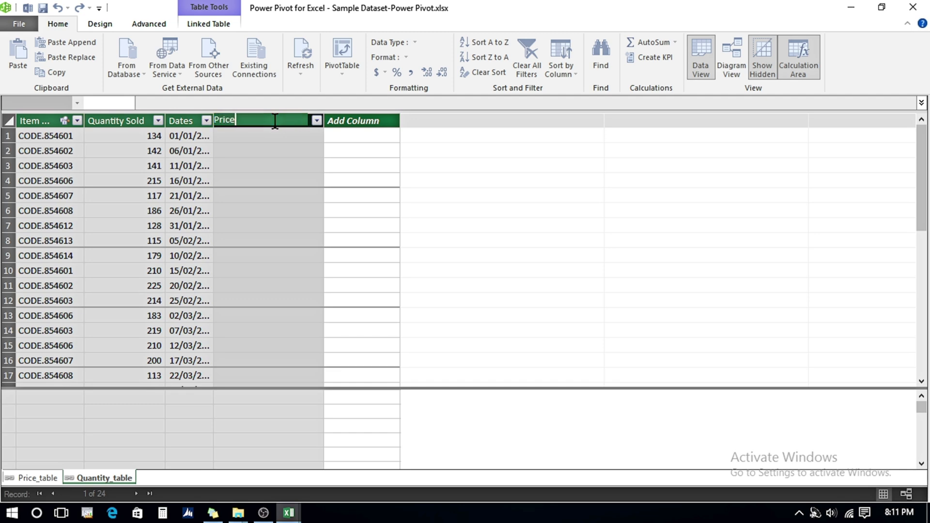
key(Return)
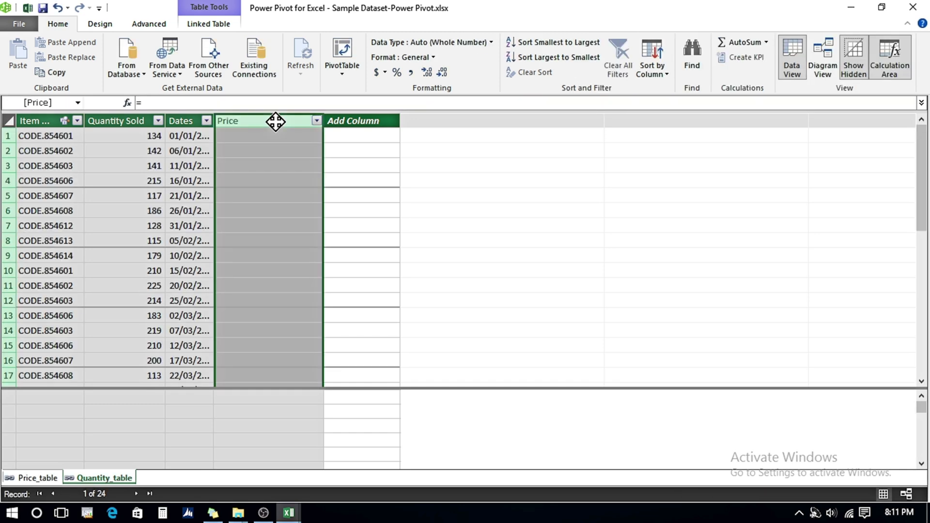
Step: Try plain text in the first Price cell, dismiss the equal-sign error, and clear it
click(244, 135)
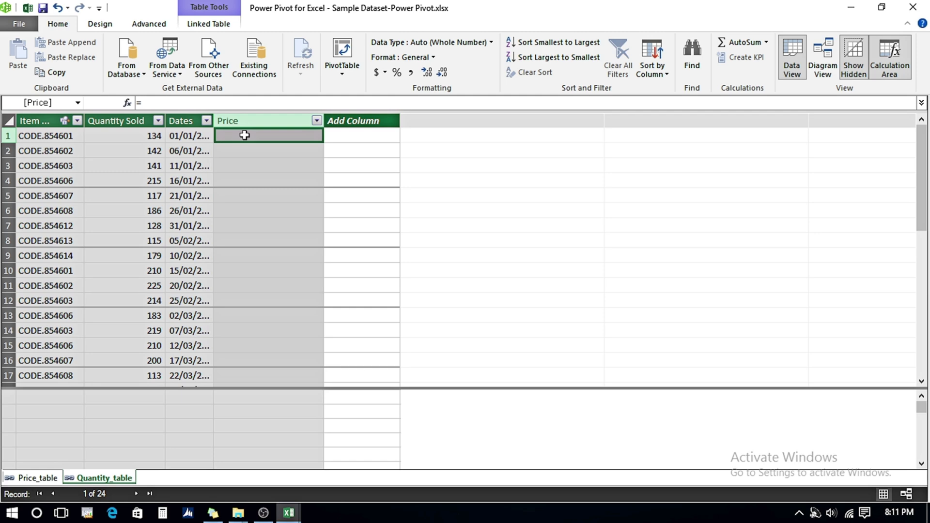
text(sdsdsd)
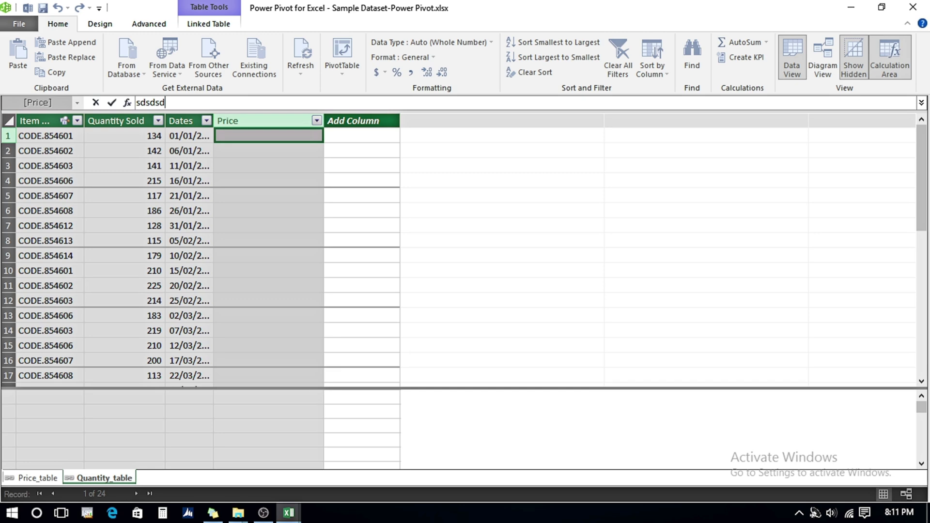
key(Return)
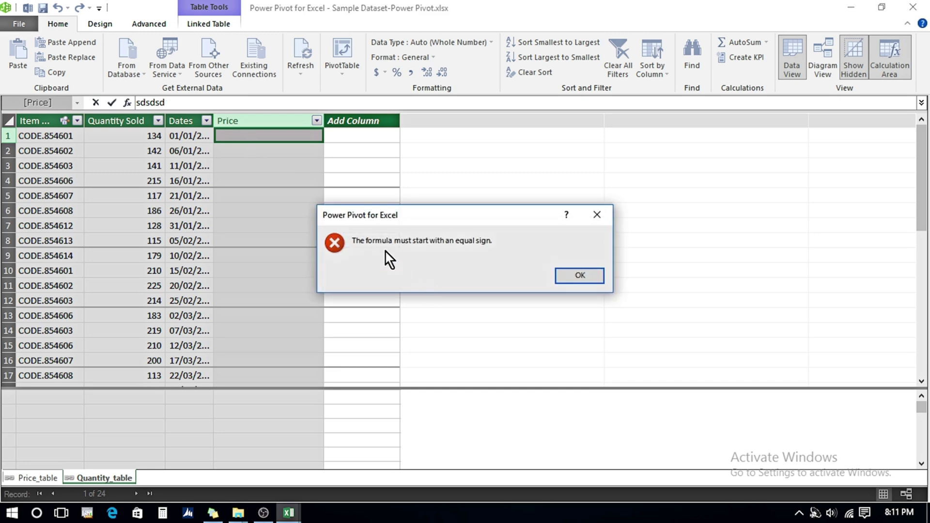
click(562, 275)
key(BackSpace)
key(BackSpace)
key(BackSpace)
key(BackSpace)
key(BackSpace)
key(BackSpace)
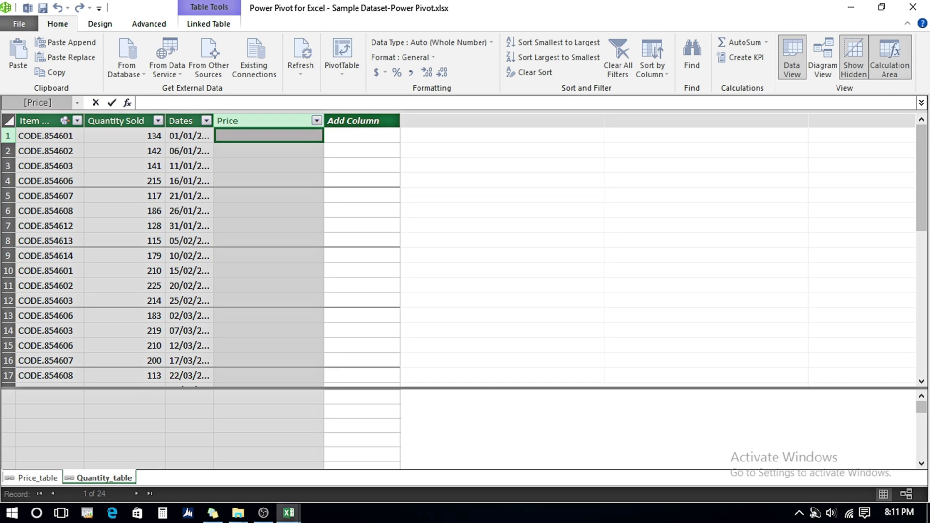
Step: Enter =RELATED(Price_table[Price]) so each row shows its item's price (100, 250, 300)
text(=)
text(REL)
key(Tab)
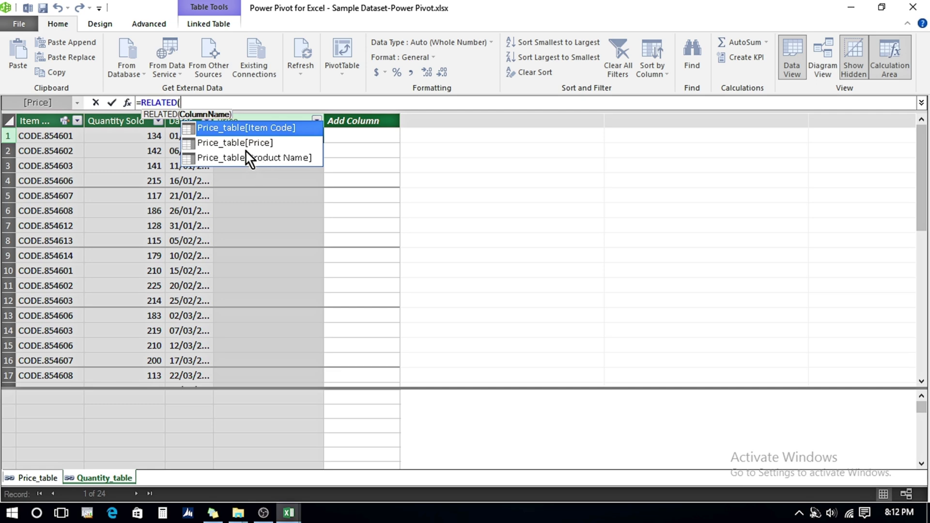
click(224, 145)
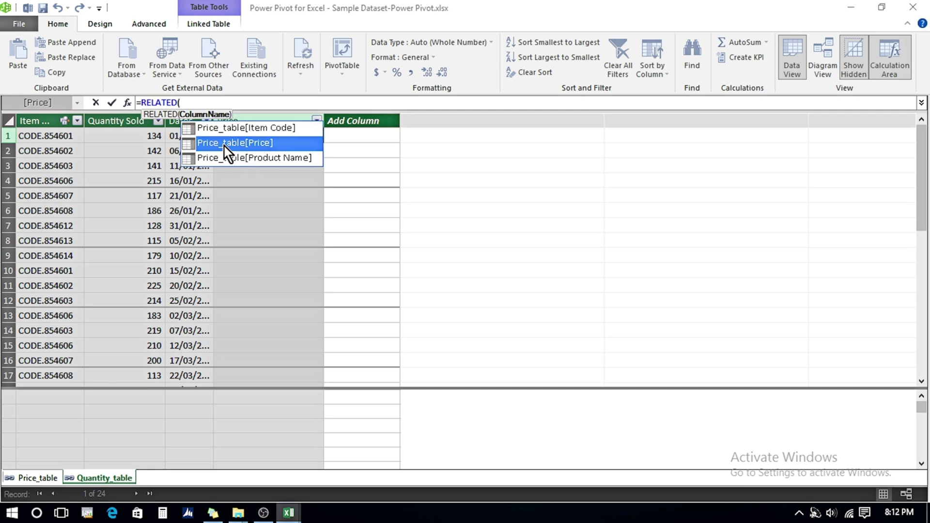
double_click(224, 146)
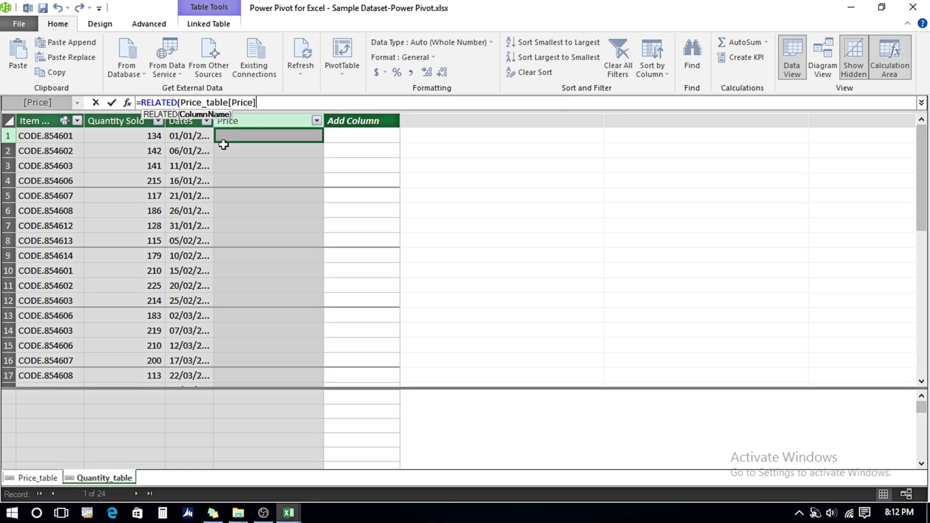
text())
key(Return)
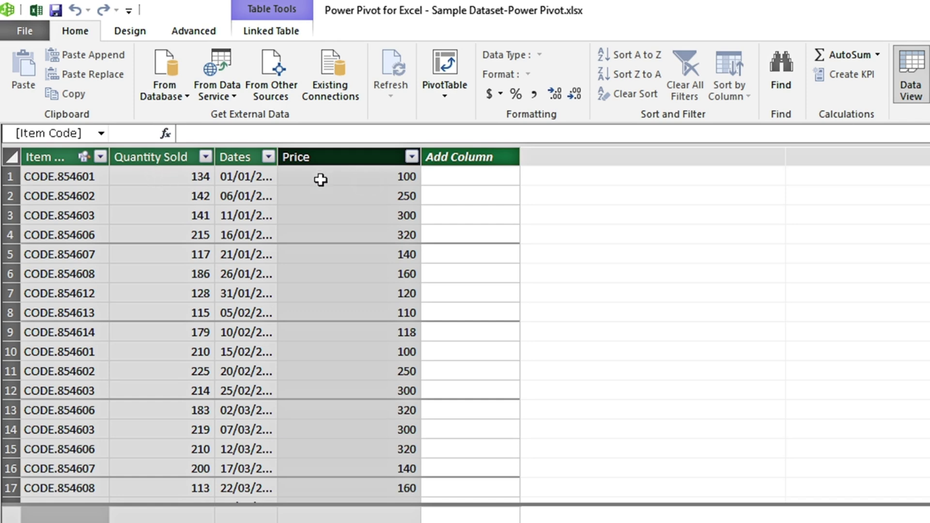
Step: Make the Price column's RELATED price formula multiply by Quantity Sold and commit it
click(370, 180)
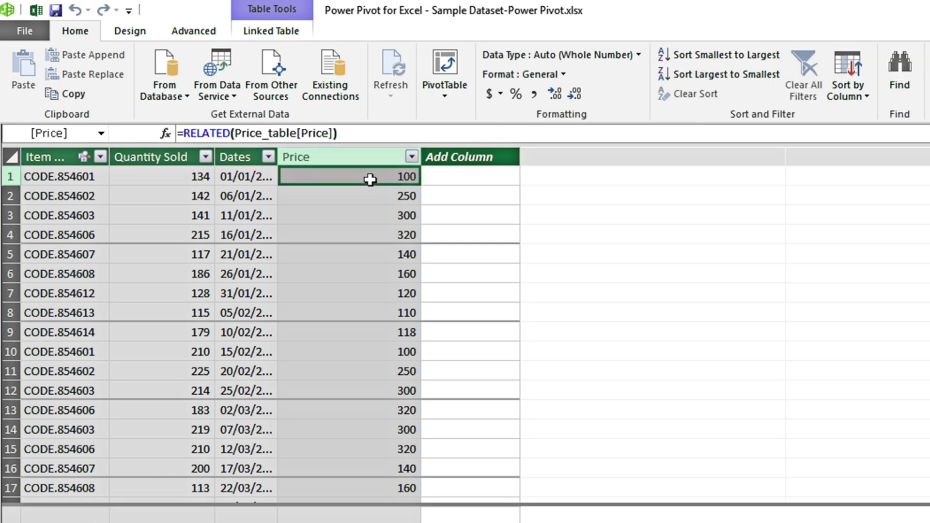
click(353, 133)
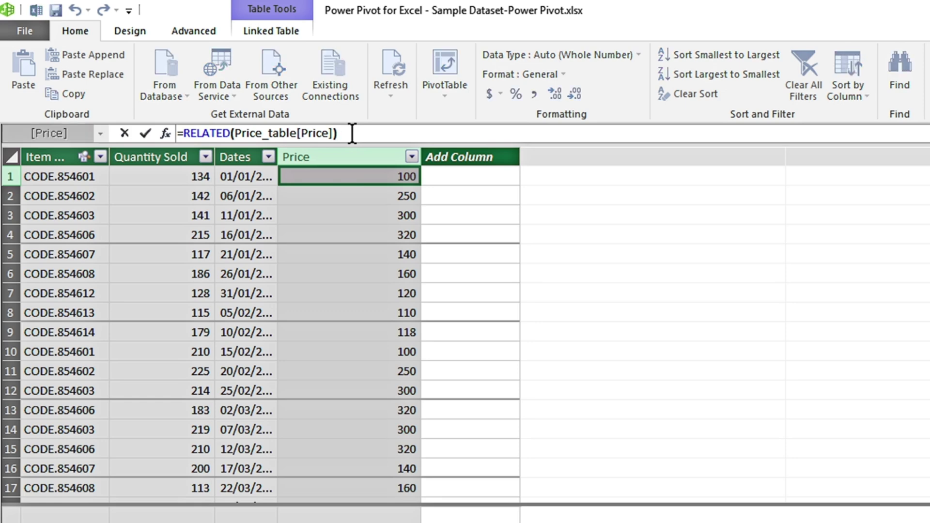
text(*)
click(174, 150)
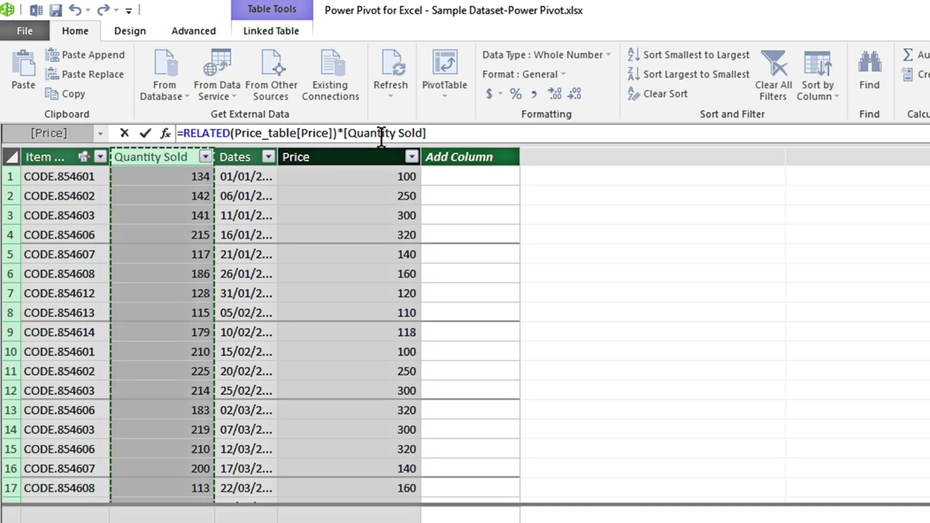
key(Return)
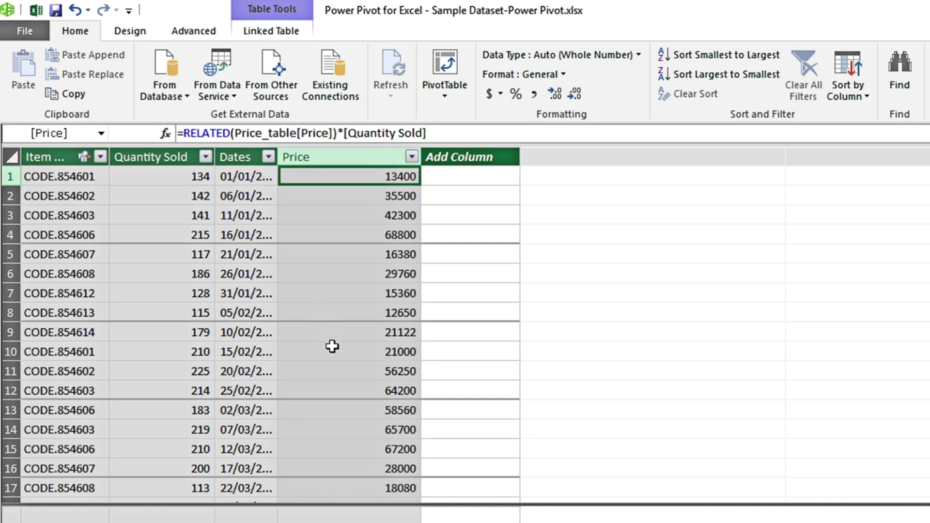
Step: Rename the calculated Price column to Revenue
click(325, 157)
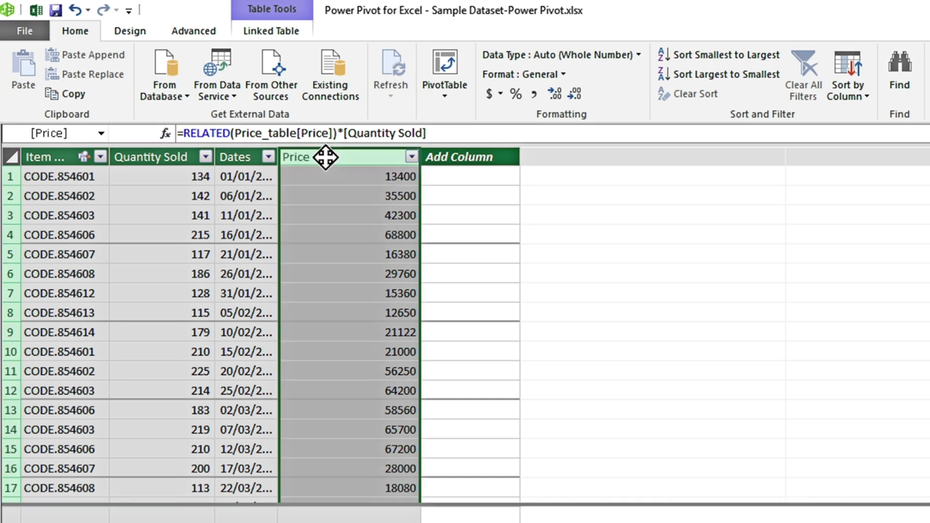
double_click(325, 156)
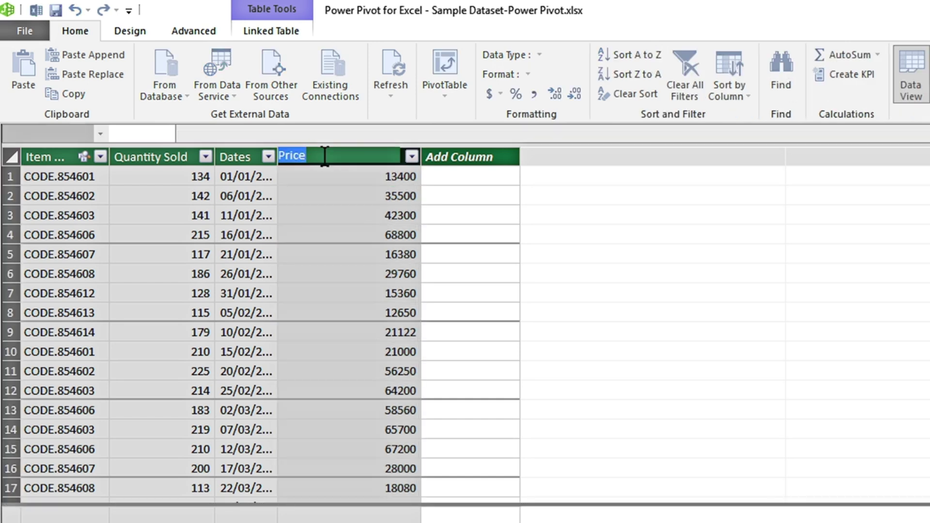
key(BackSpace)
text(Revenue)
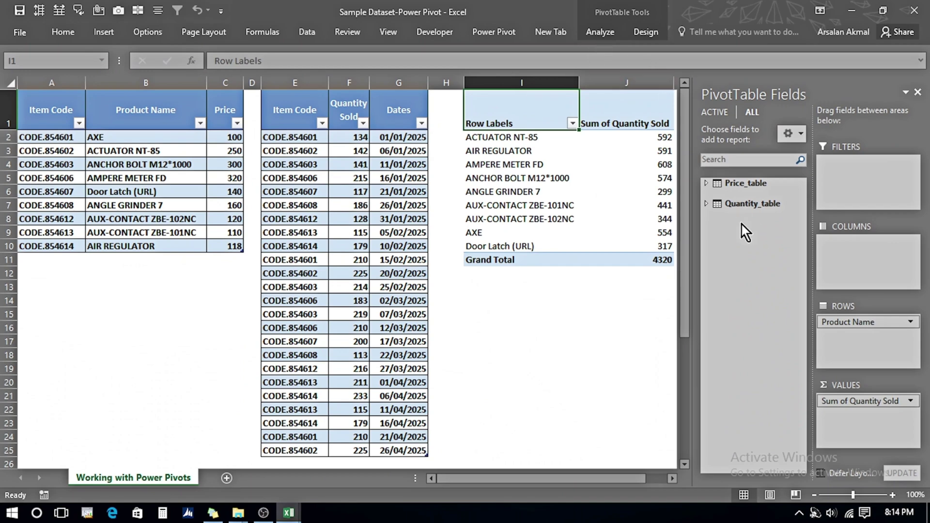
Step: Replace Quantity Sold with Revenue in the PivotTable values, giving an 821908 grand total
click(705, 204)
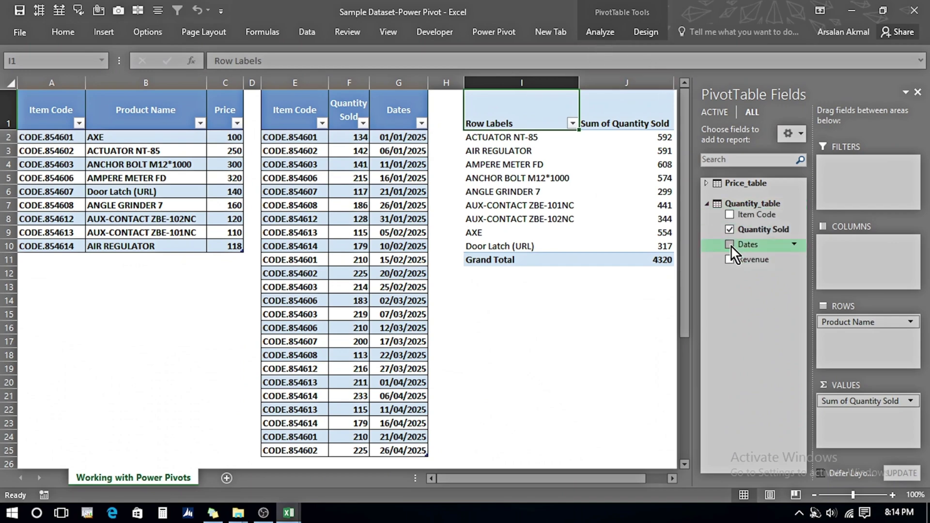
click(730, 229)
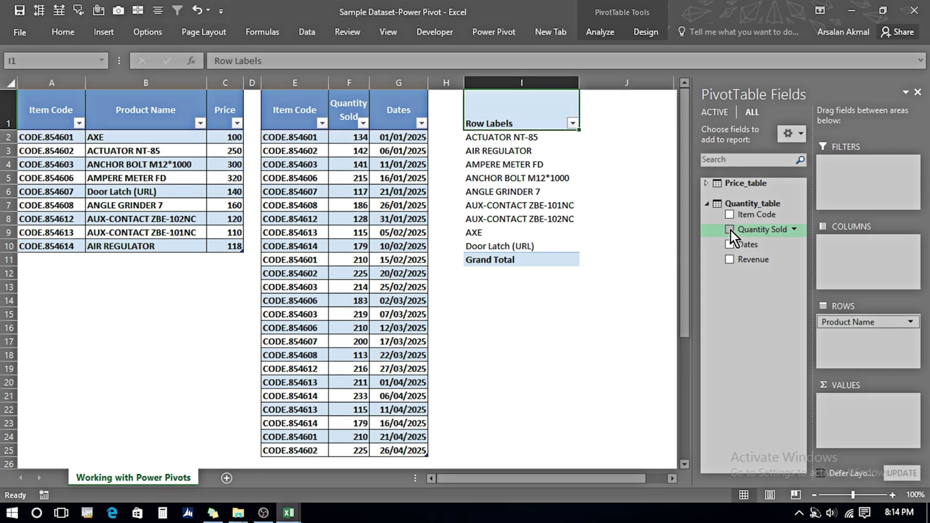
click(729, 259)
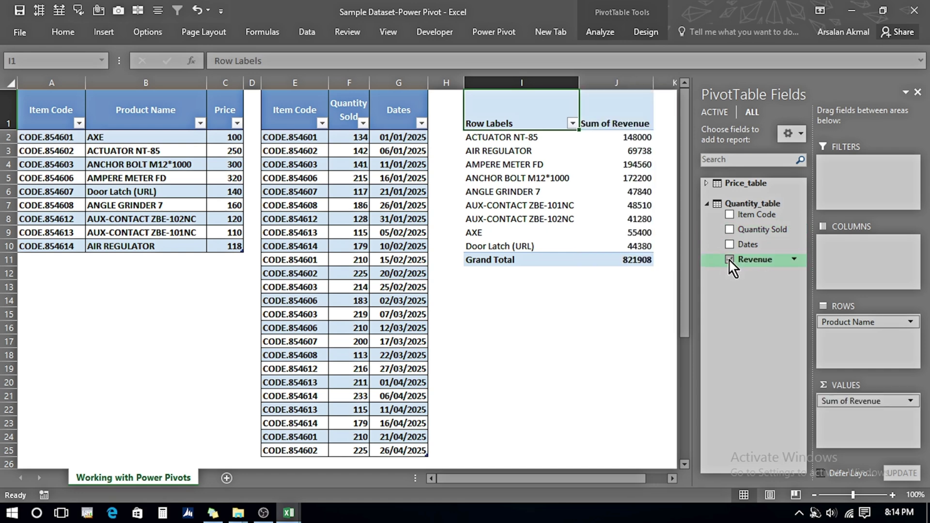
mouse_move(614, 246)
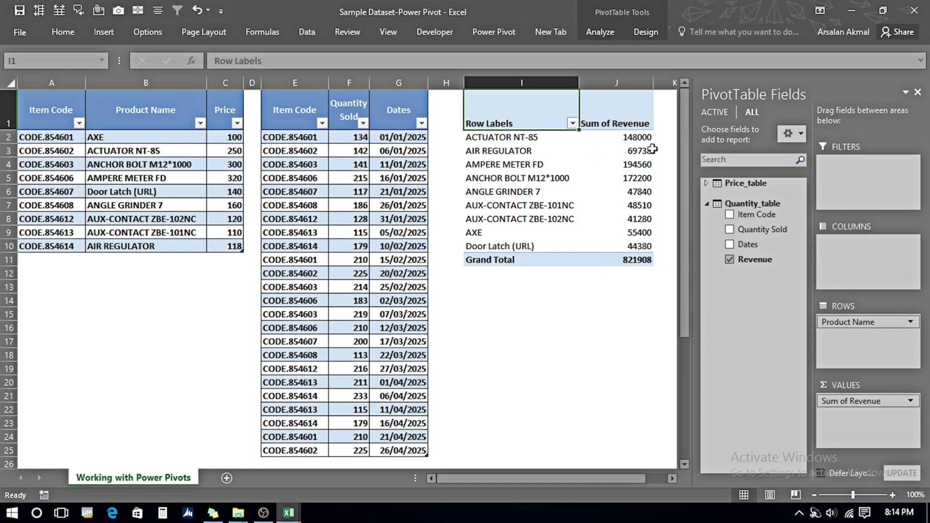
mouse_move(652, 149)
Step: Check the Revenue values (13,400) in Power Pivot and the PivotTable, then save the workbook
key(alt+Tab)
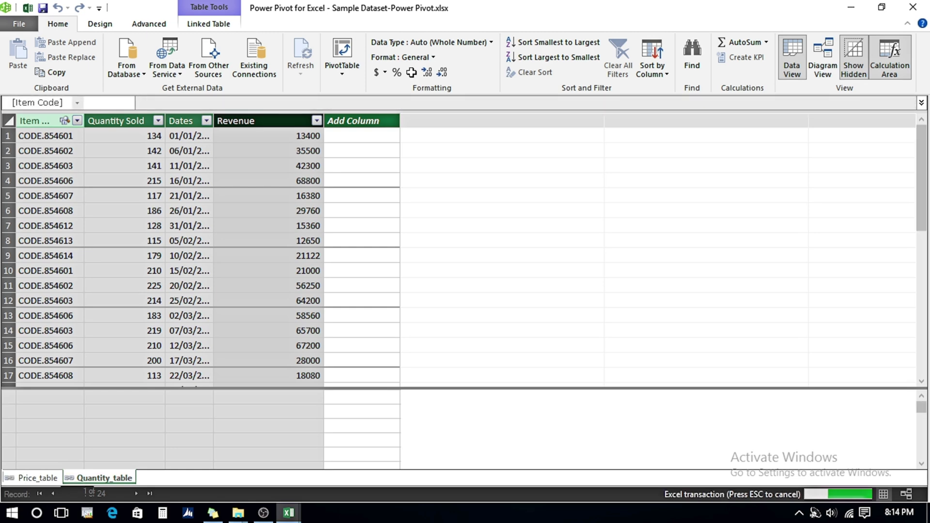
key(alt+Tab)
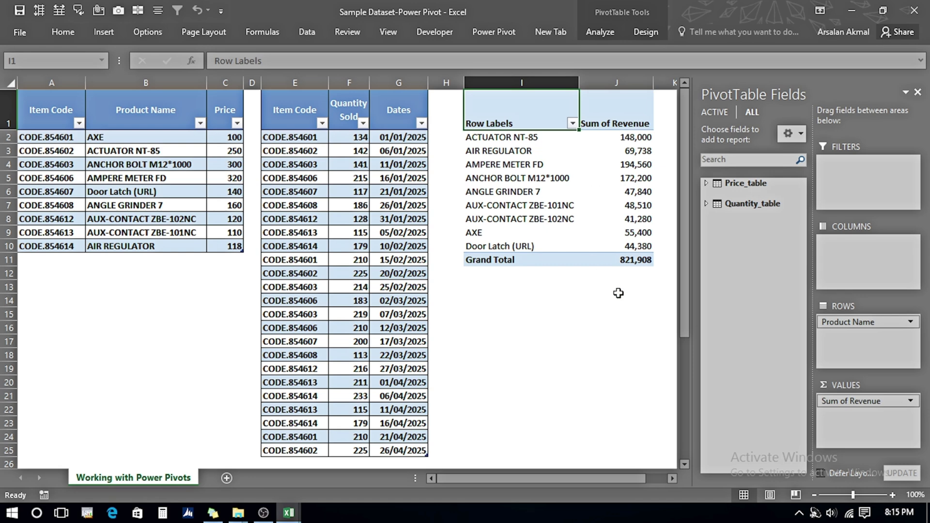
mouse_move(624, 156)
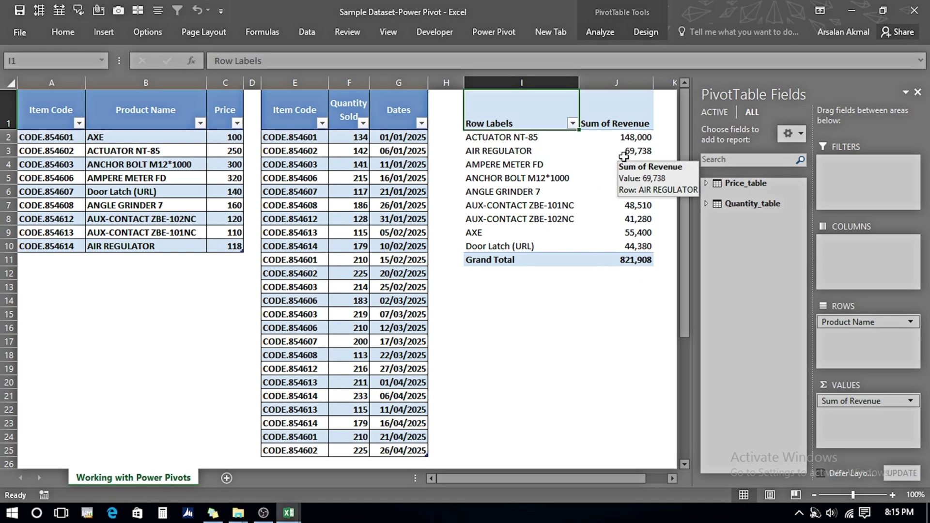
mouse_move(604, 140)
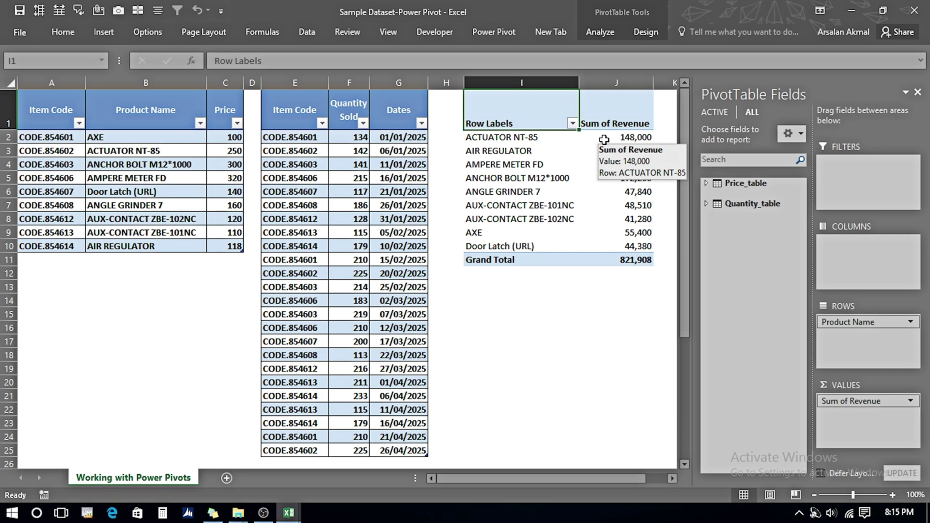
click(20, 10)
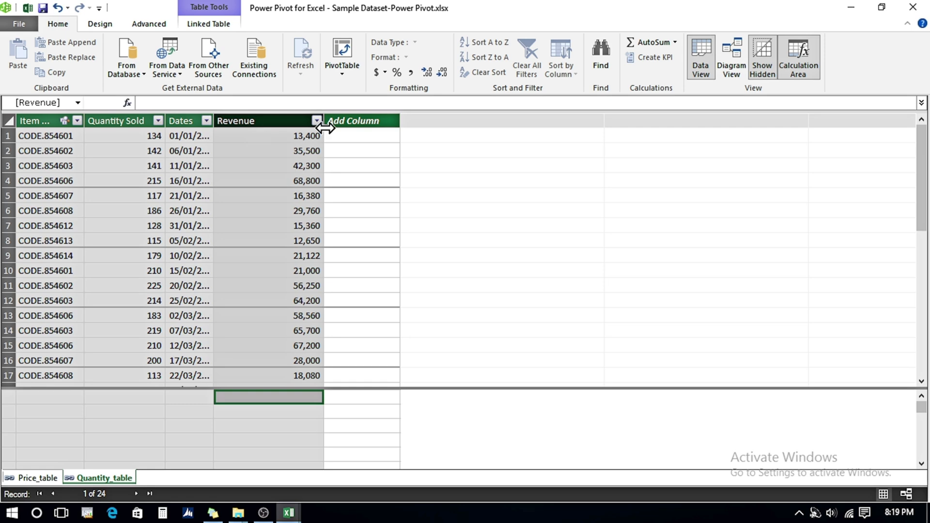
Step: Insert a new Quantity_table column named Avg. Price (CC)
right_click(357, 123)
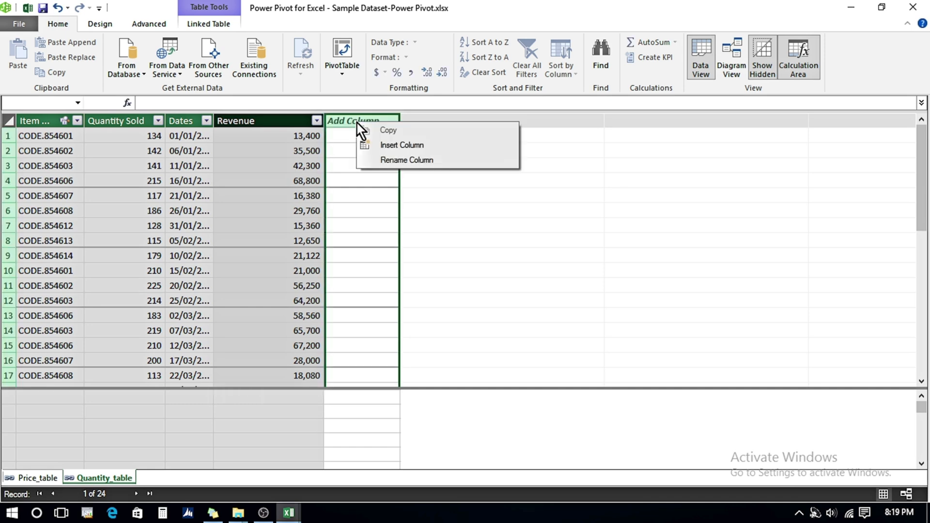
click(386, 144)
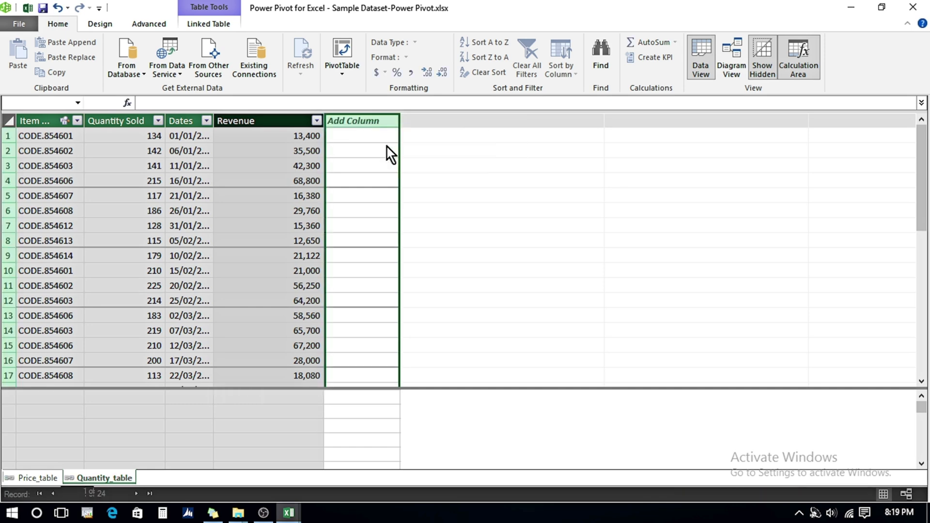
double_click(369, 119)
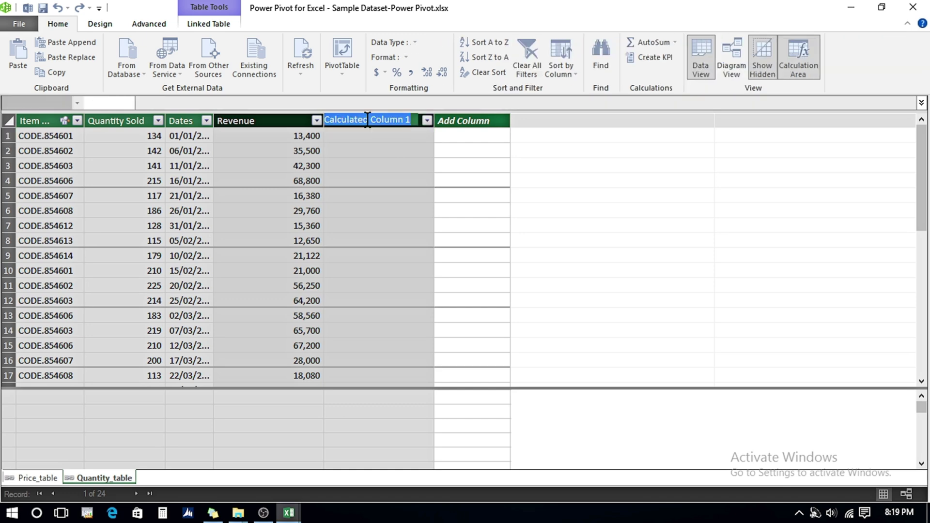
text(Avg. Price)
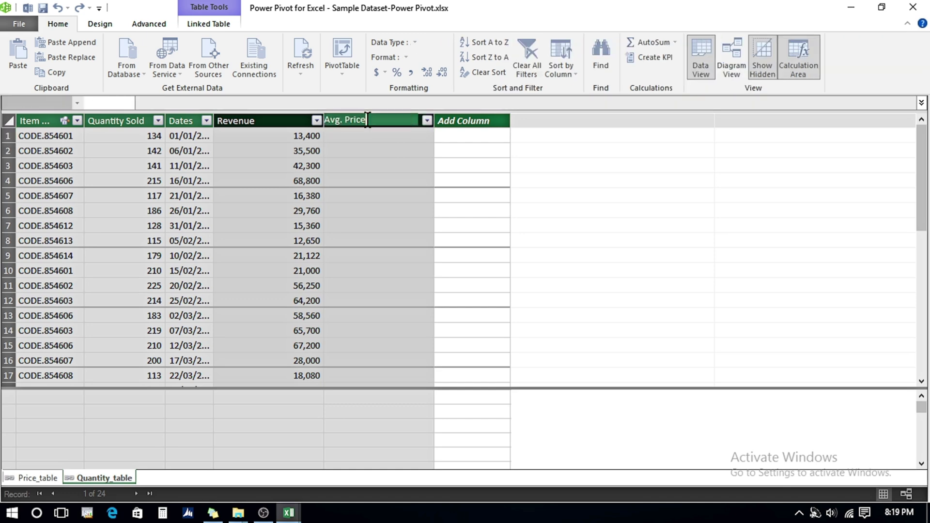
text( (CC))
key(Return)
Step: Give Avg. Price (CC) the formula =[Revenue]/[Quantity Sold], showing 100, 250, 300
text(=)
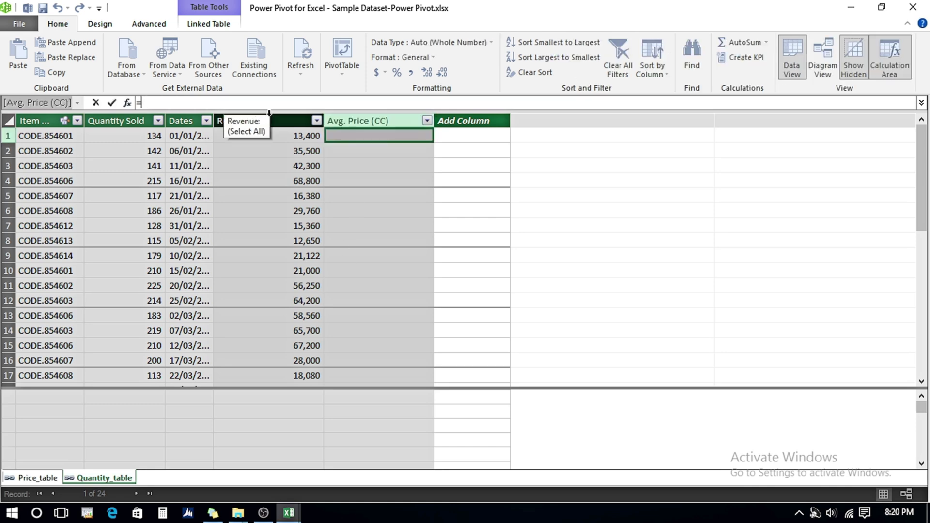
click(269, 113)
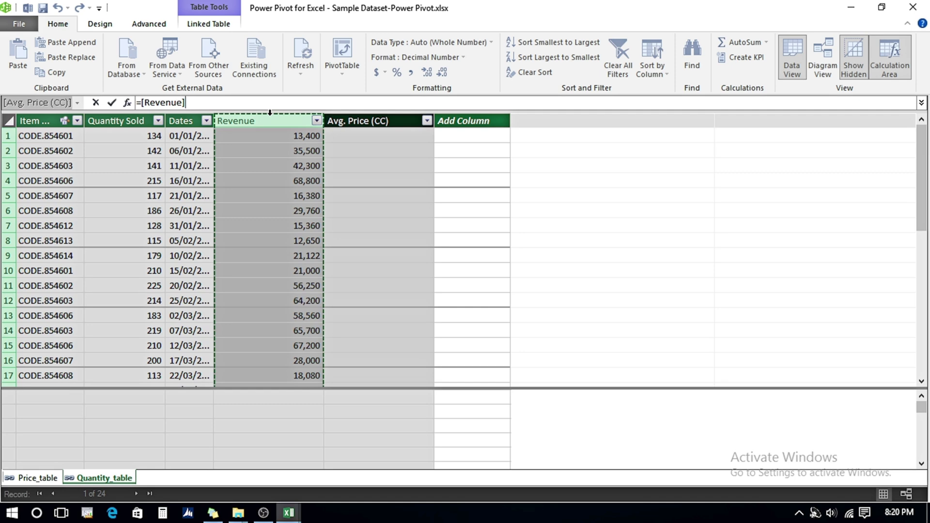
text(/)
click(116, 114)
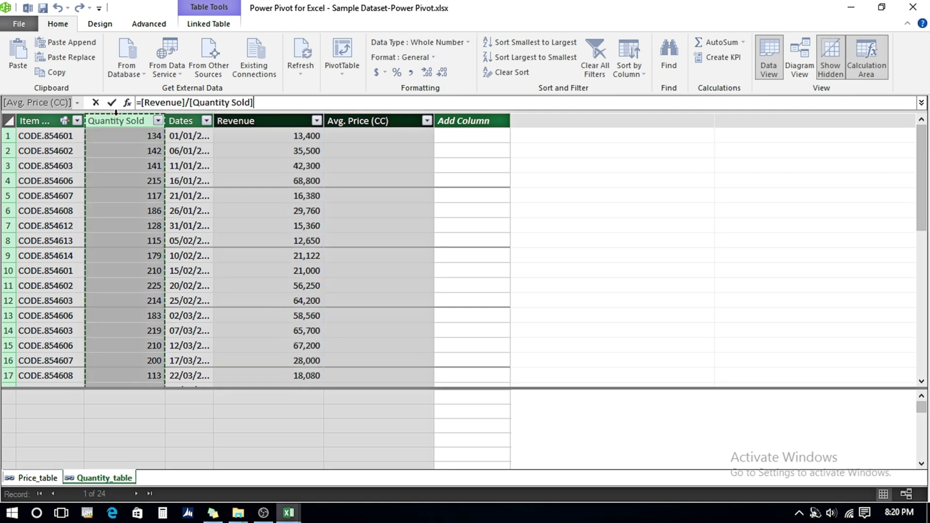
key(Return)
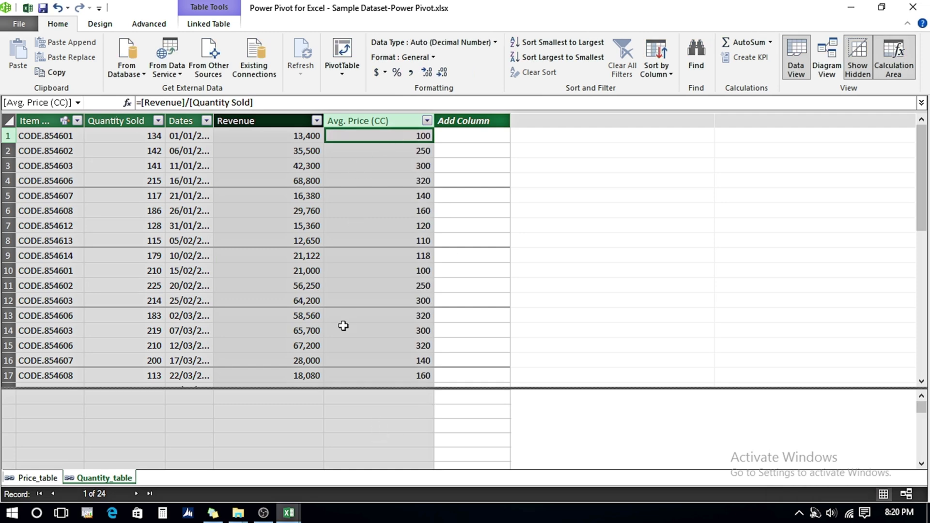
click(245, 398)
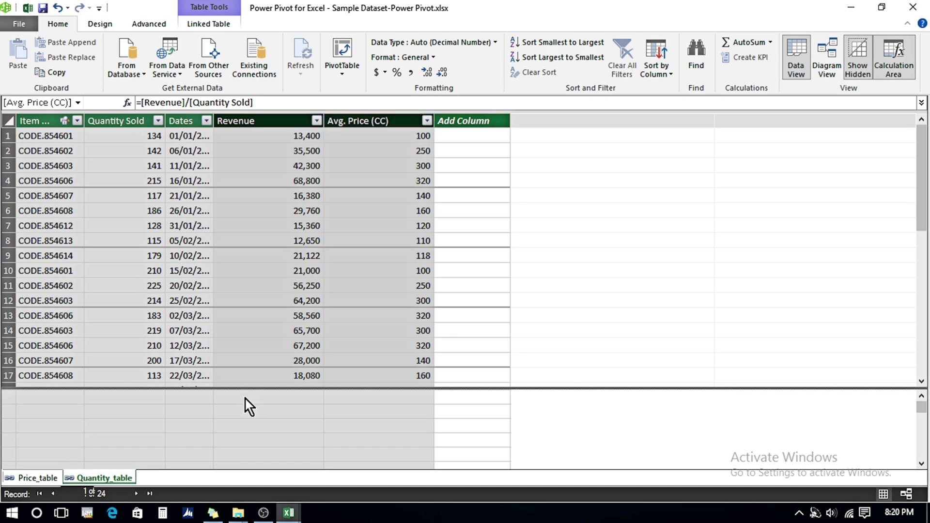
Step: Create Avg. Price Measure:= Quantity_table[Sum of Revenue] / Quantity_table[Sum of Quantity Sold]
text(A)
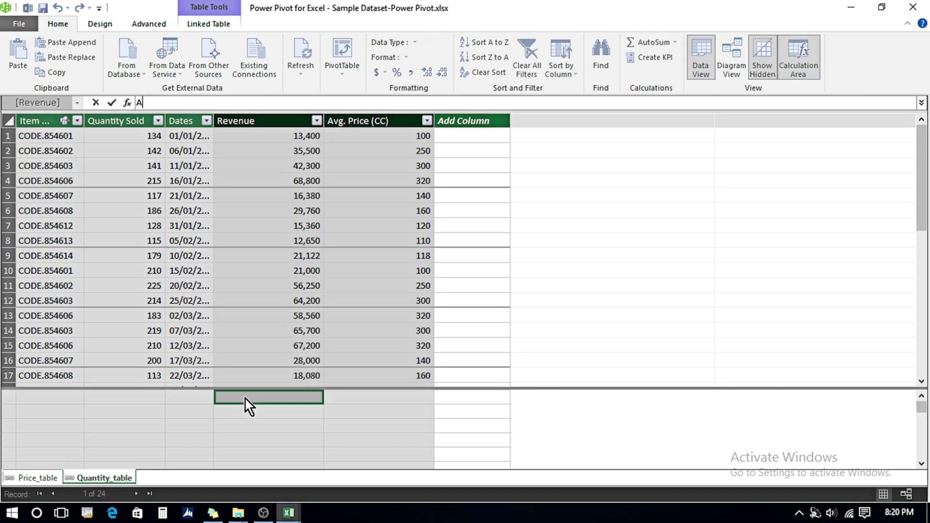
text(vg. Price Measure:=)
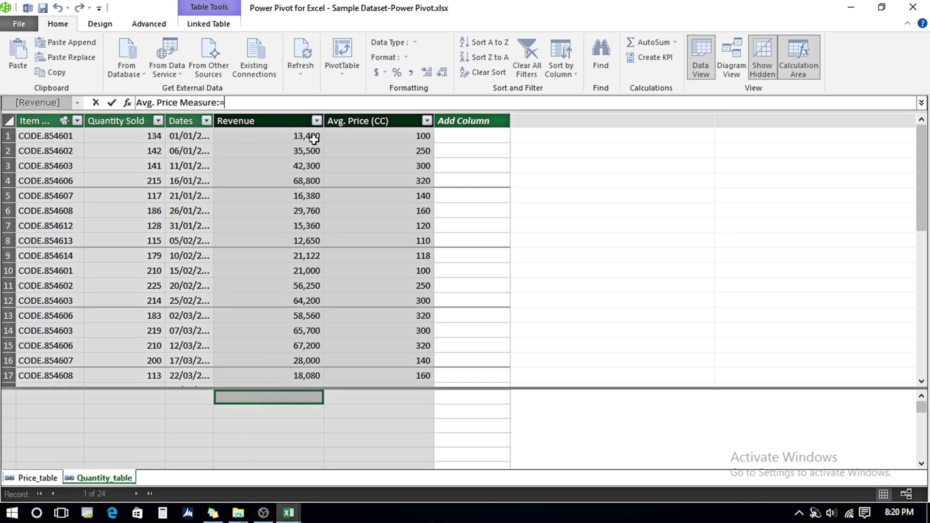
text(quan)
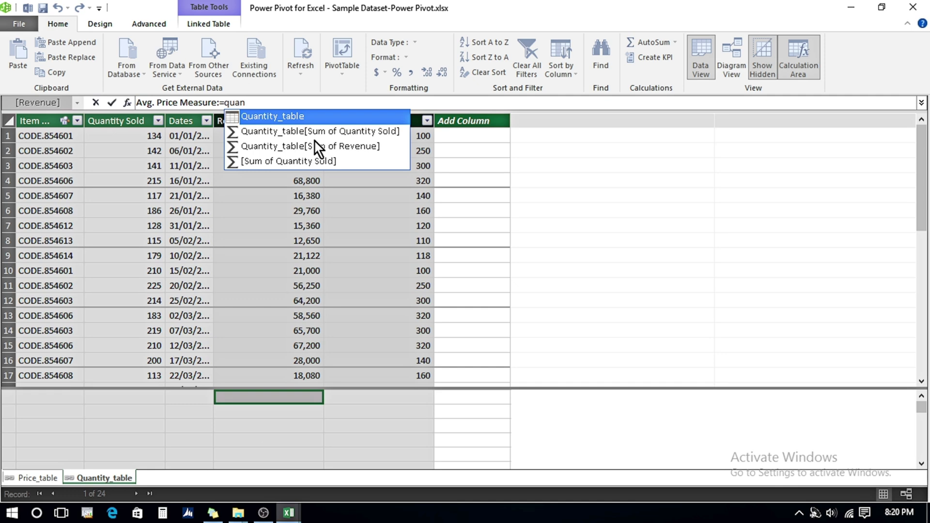
click(286, 147)
double_click(286, 147)
text(/)
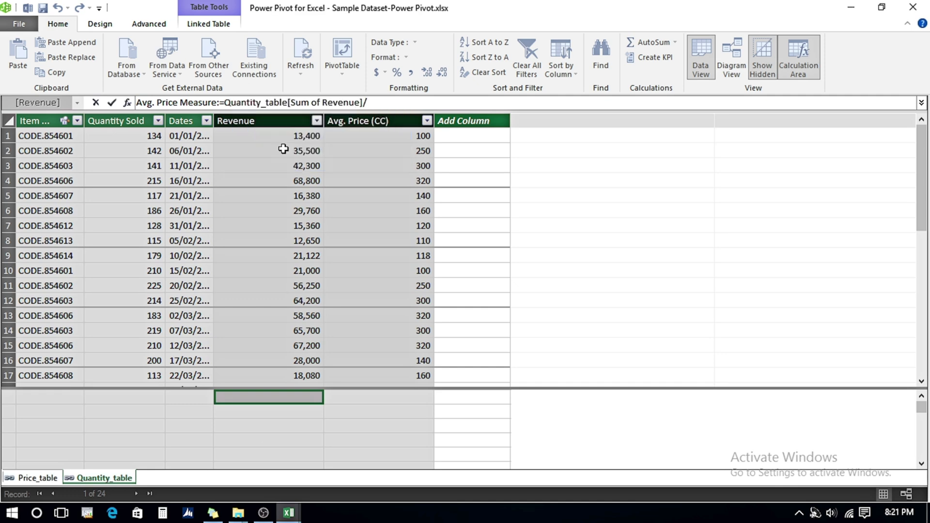
text(quan)
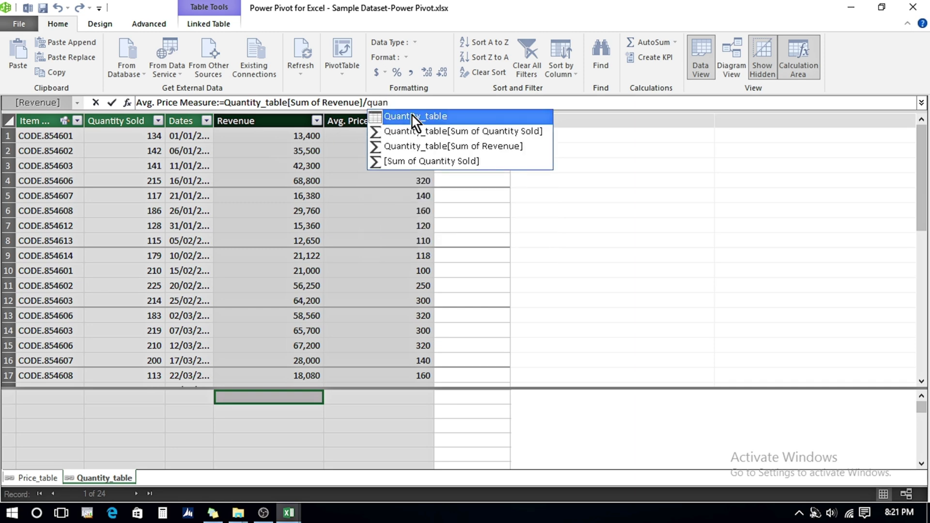
double_click(420, 137)
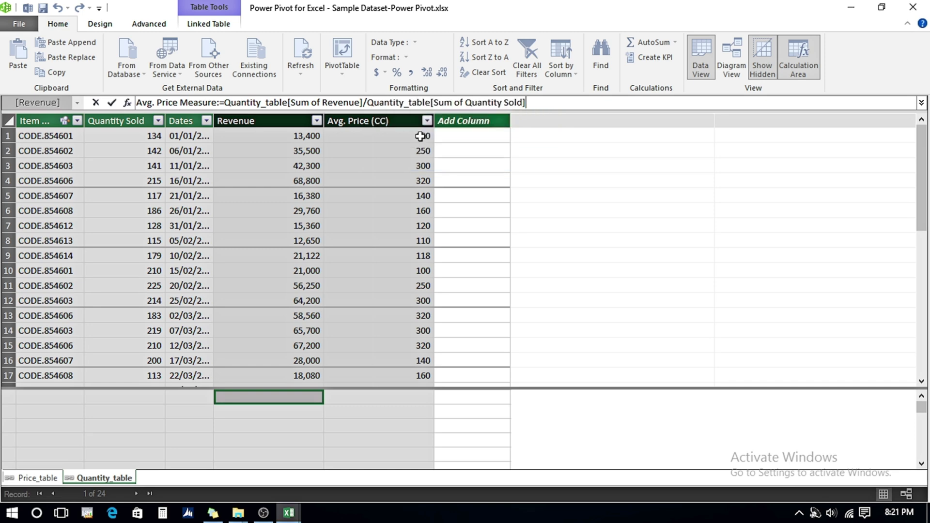
key(Return)
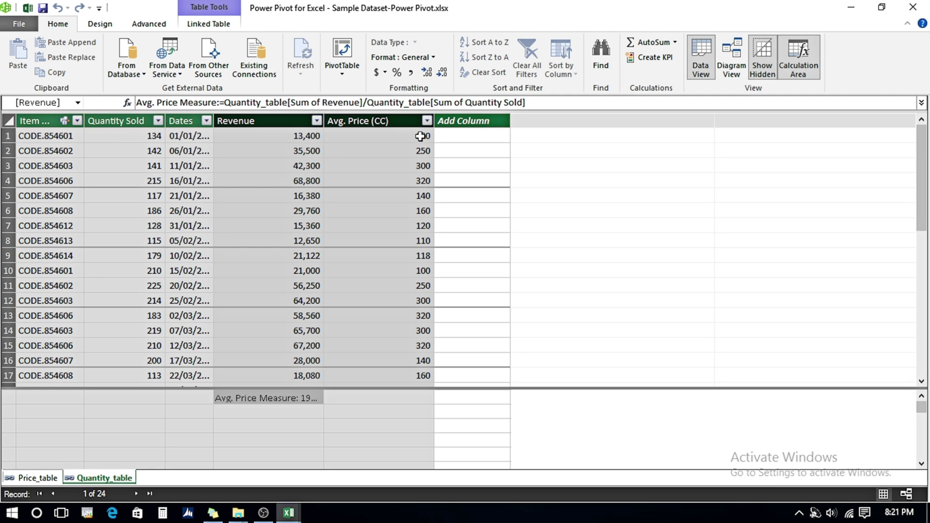
key(alt+Tab)
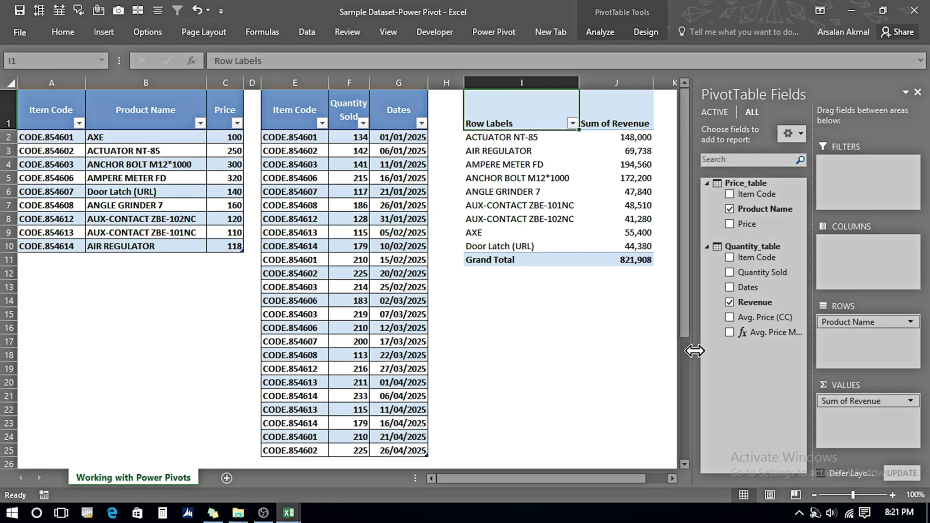
Step: Replace Revenue with Avg. Price (CC) and Avg. Price Measure in the PivotTable, narrowing column J
click(730, 302)
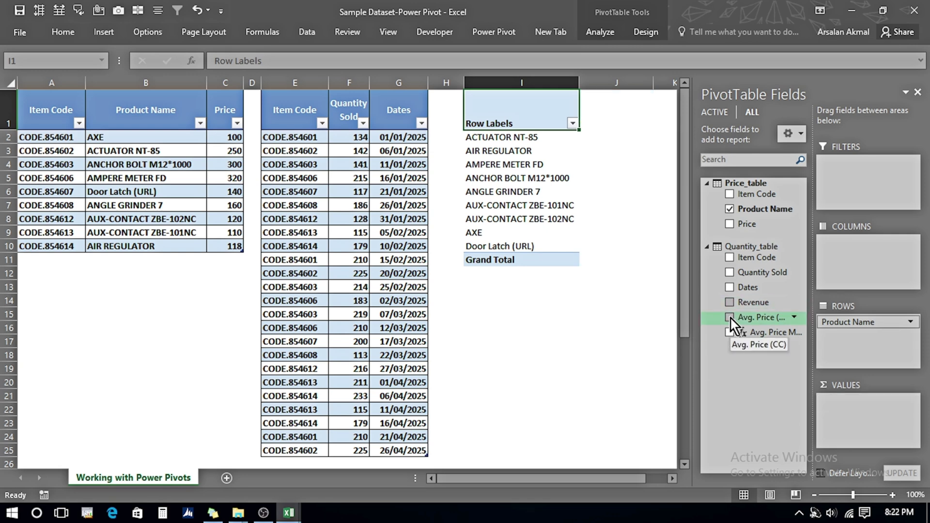
click(730, 318)
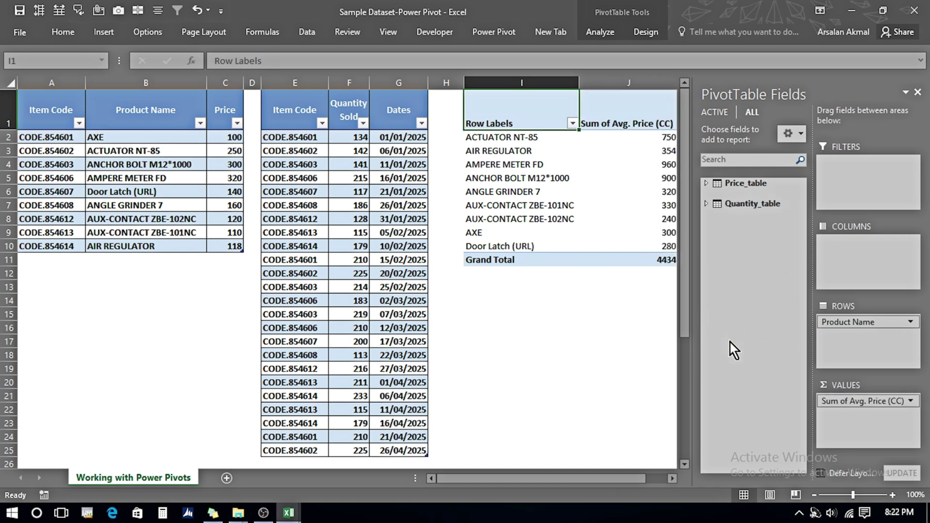
click(730, 290)
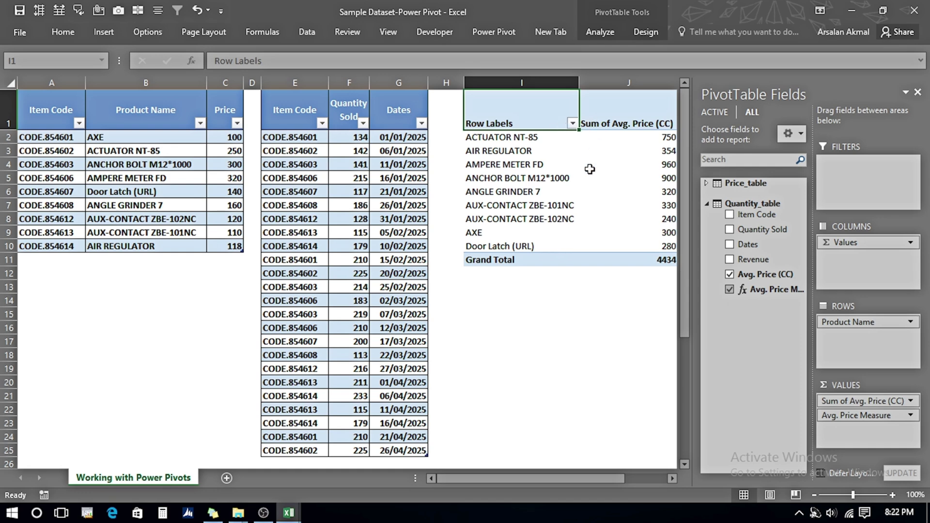
click(629, 327)
drag(677, 82, 634, 82)
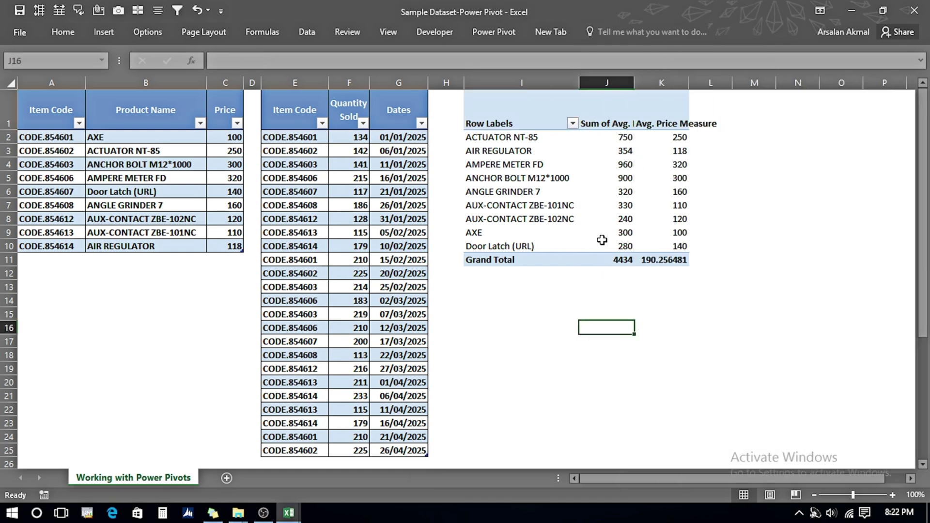
mouse_move(614, 239)
Step: Summarise Avg. Price (CC) by Average instead of Sum, giving a 184.75 grand total
right_click(625, 141)
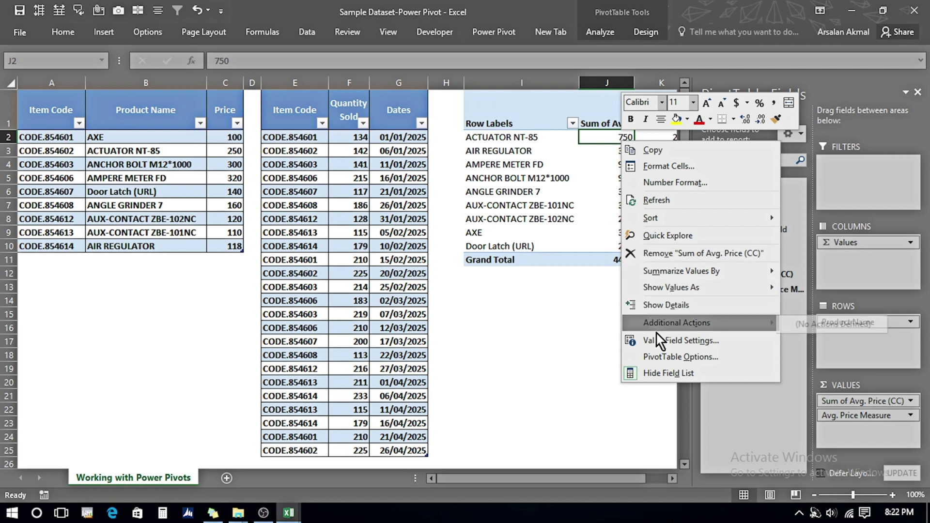
click(664, 340)
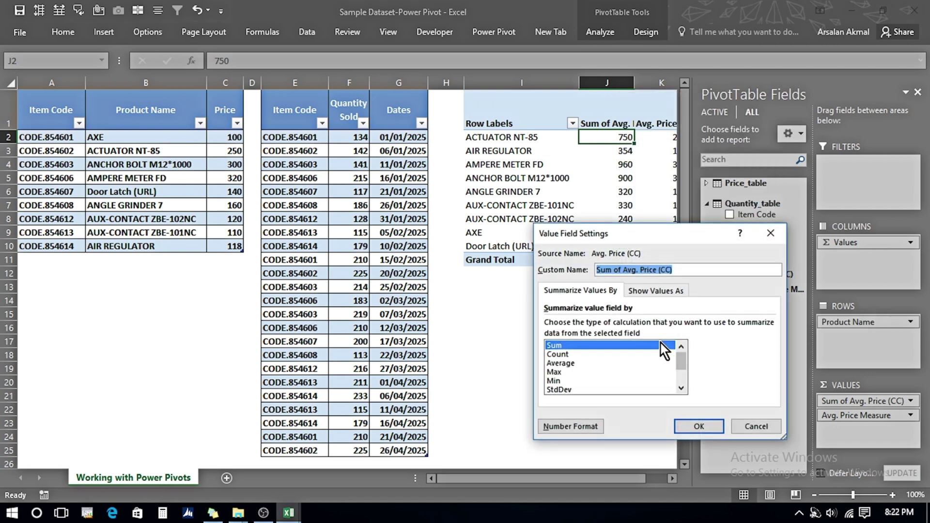
click(574, 363)
click(699, 426)
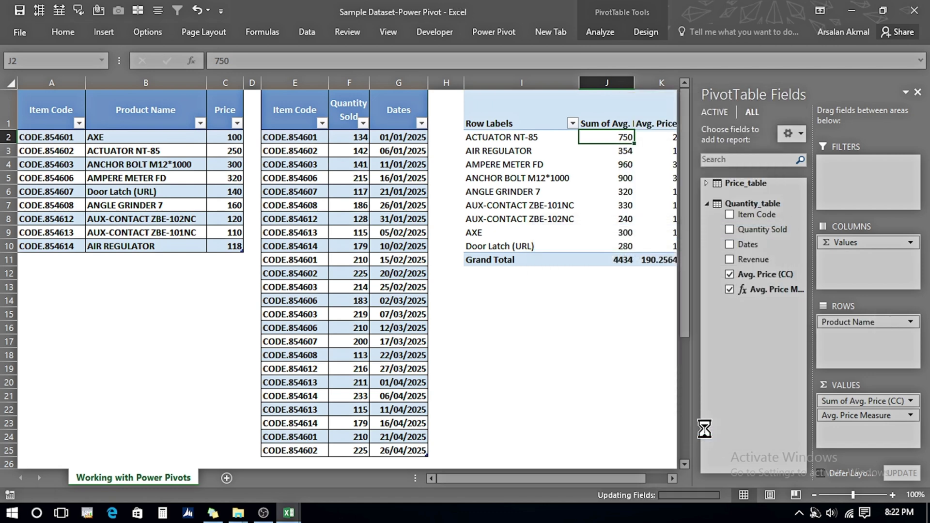
click(610, 368)
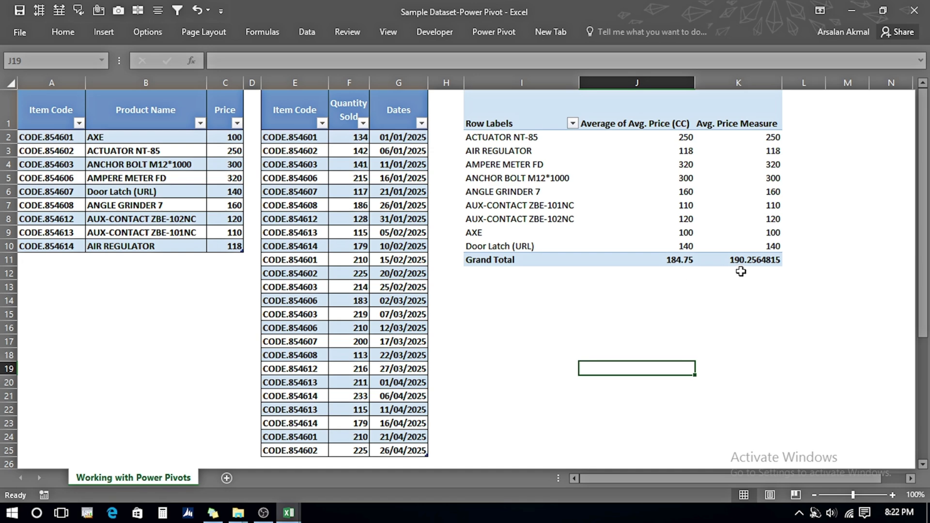
click(634, 219)
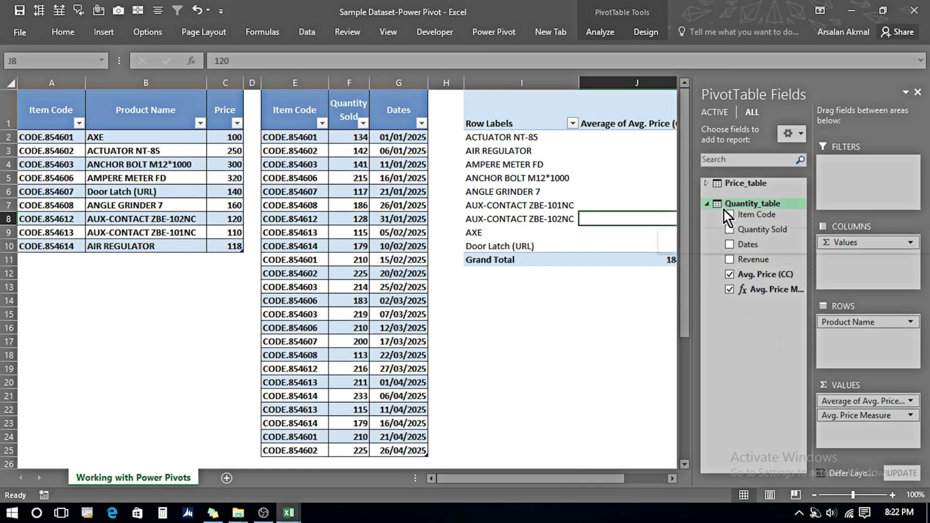
Step: Add Sum of Revenue and Sum of Quantity Sold to the PivotTable values
click(729, 259)
click(729, 229)
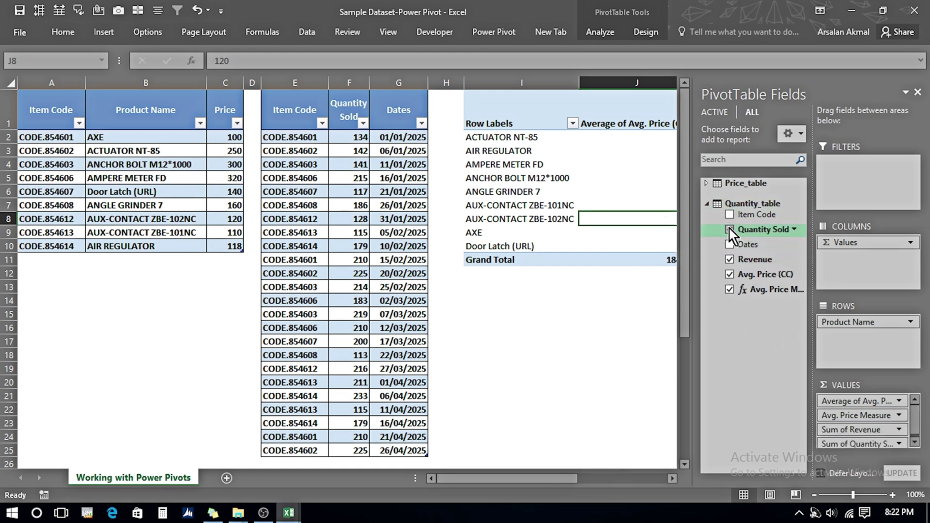
click(615, 371)
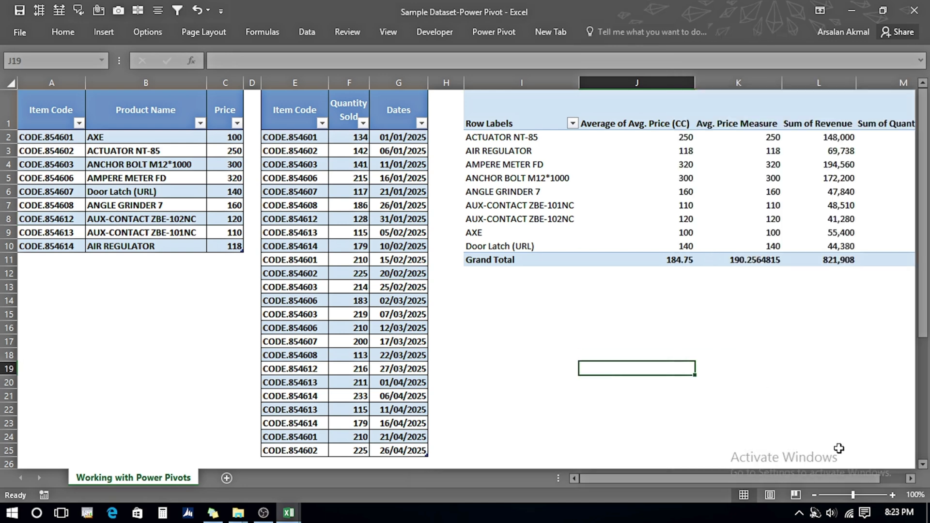
click(911, 478)
click(911, 478)
Step: Enter =L11/M11 in L13 to check the grand-total ratio, 190.2564815
click(641, 288)
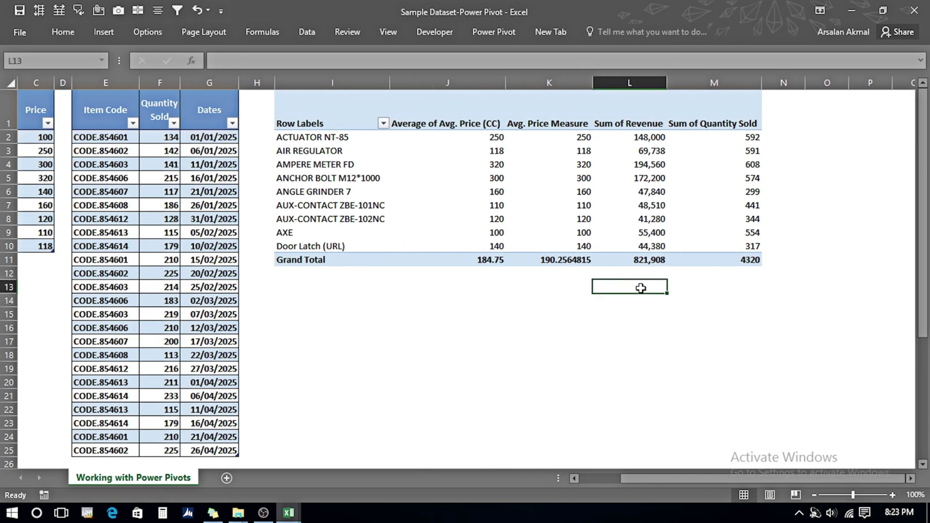
text(=)
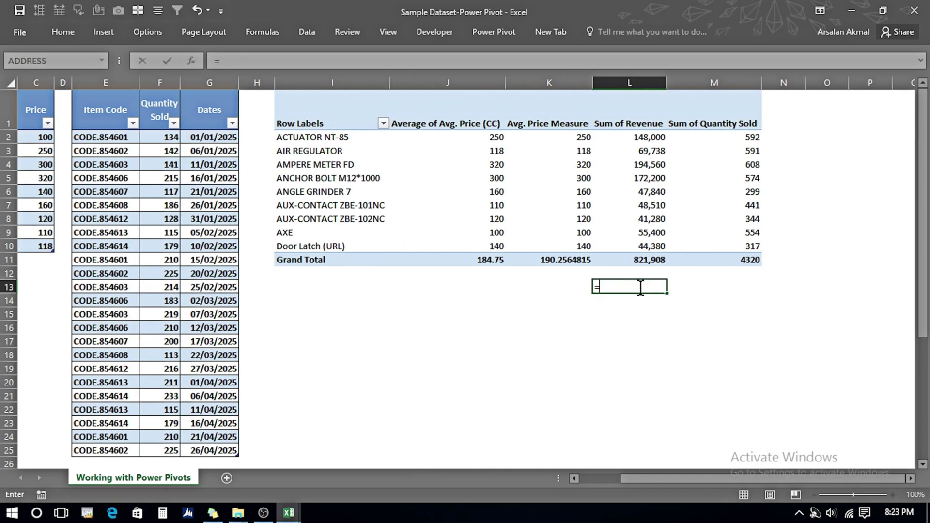
click(639, 261)
text(/)
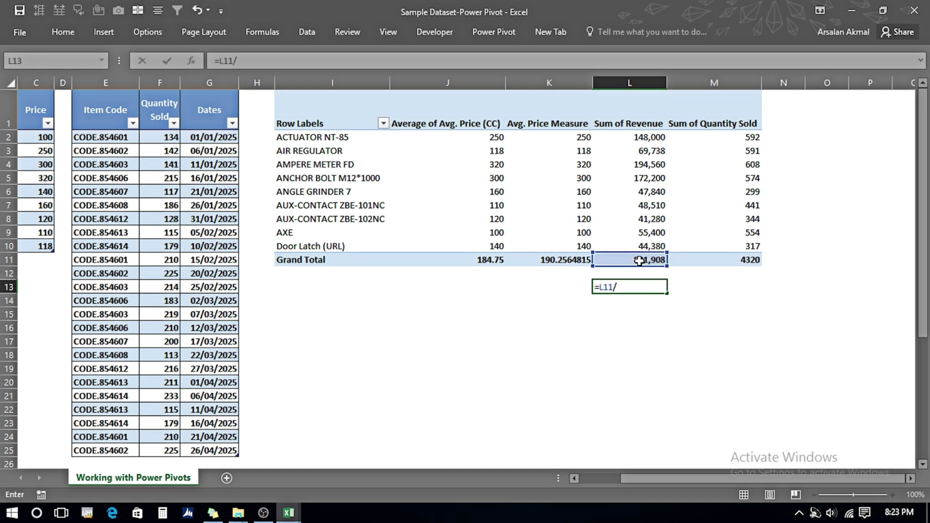
click(742, 260)
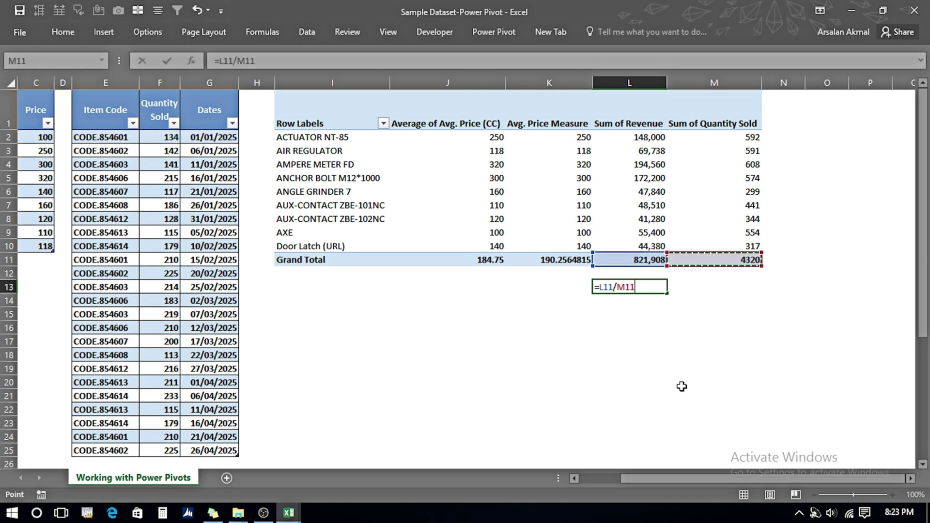
key(Return)
key(Up)
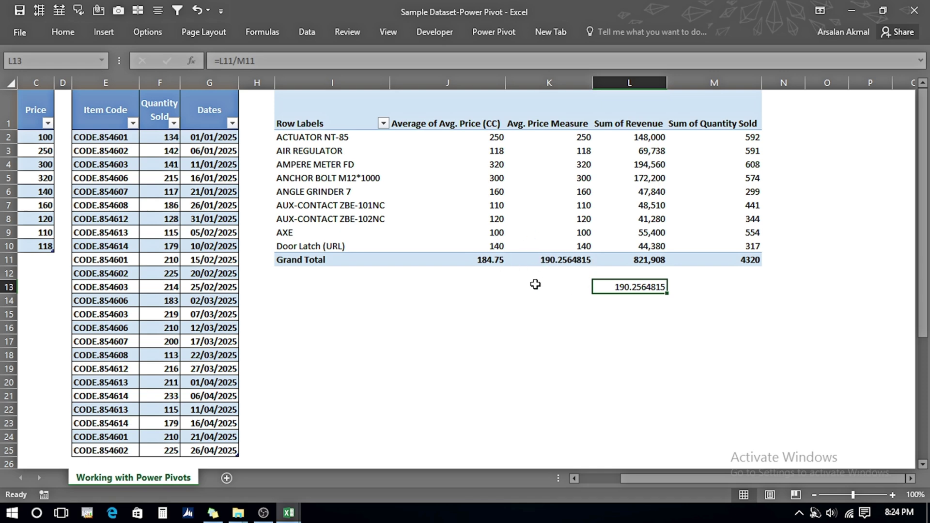
Step: Give Avg. Price Measure a two-decimal comma format so the PivotTable shows 190.26
key(alt+Tab)
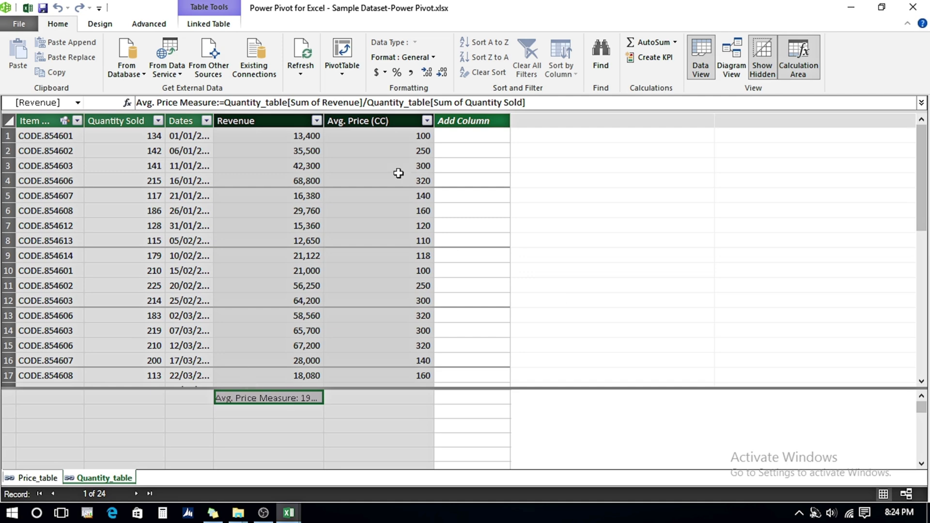
drag(321, 120, 423, 125)
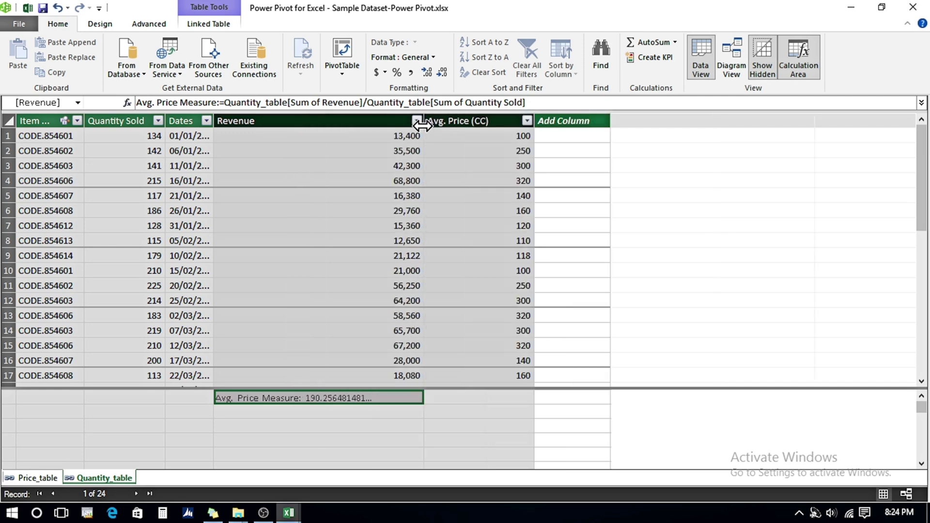
click(412, 74)
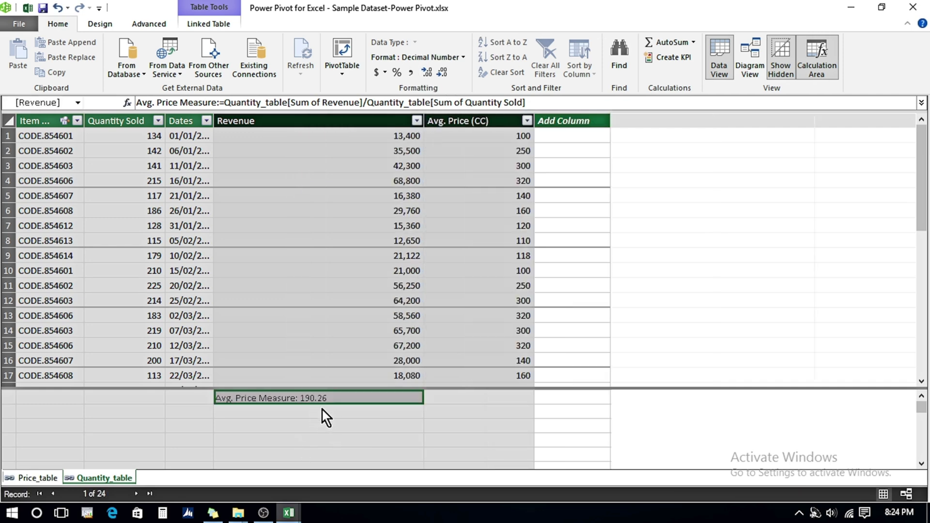
key(alt+Tab)
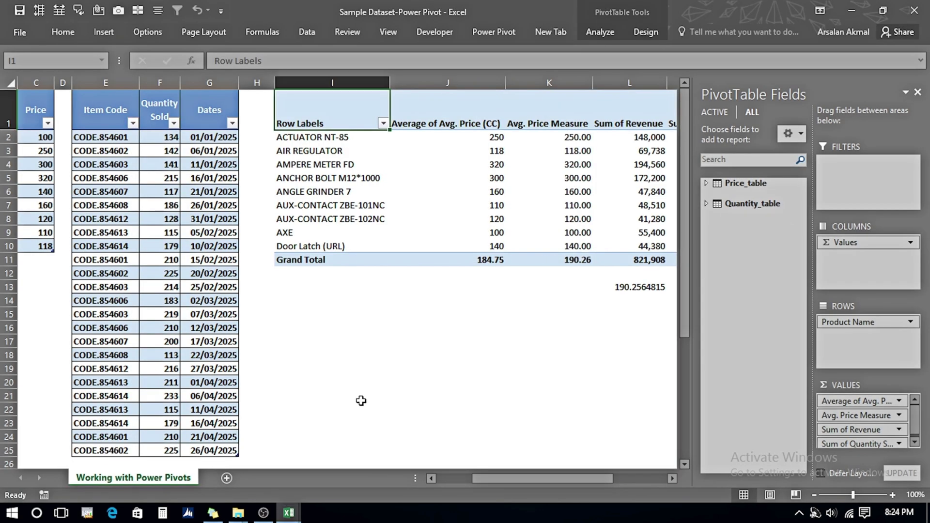